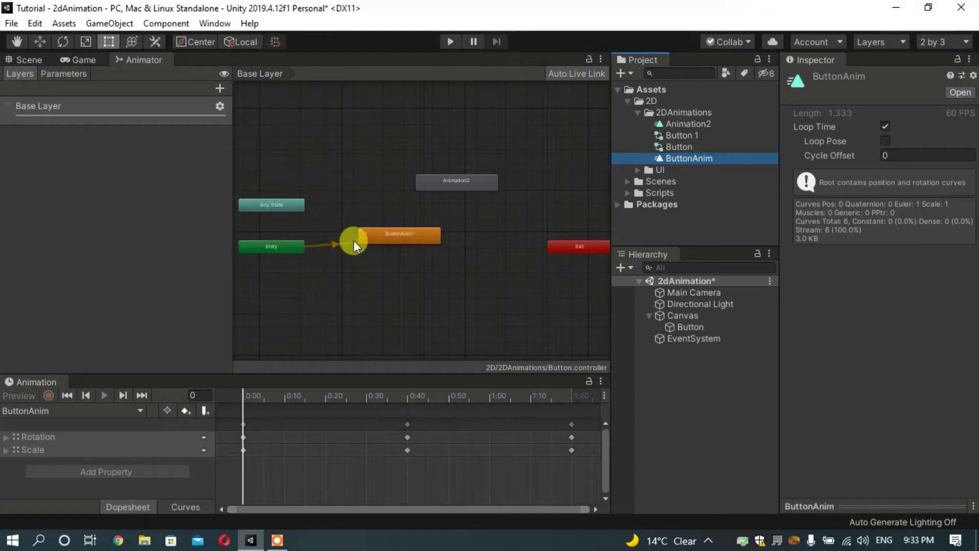
Create a transition from the ButtonAnim state to the Animation2 state in the Button controller.
{"action": "right_click", "coordinate": [400, 236]}
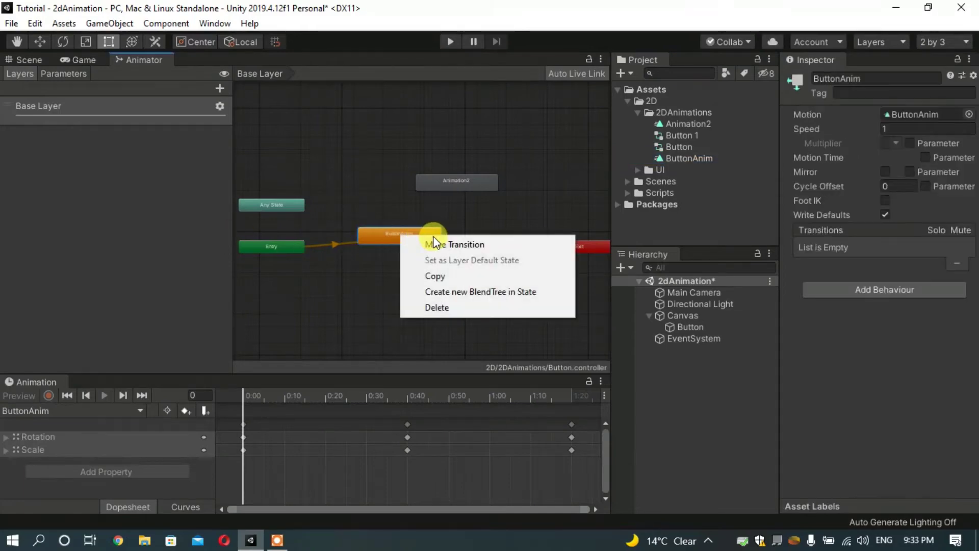
{"action": "left_click", "coordinate": [445, 244]}
{"action": "left_click", "coordinate": [450, 183]}
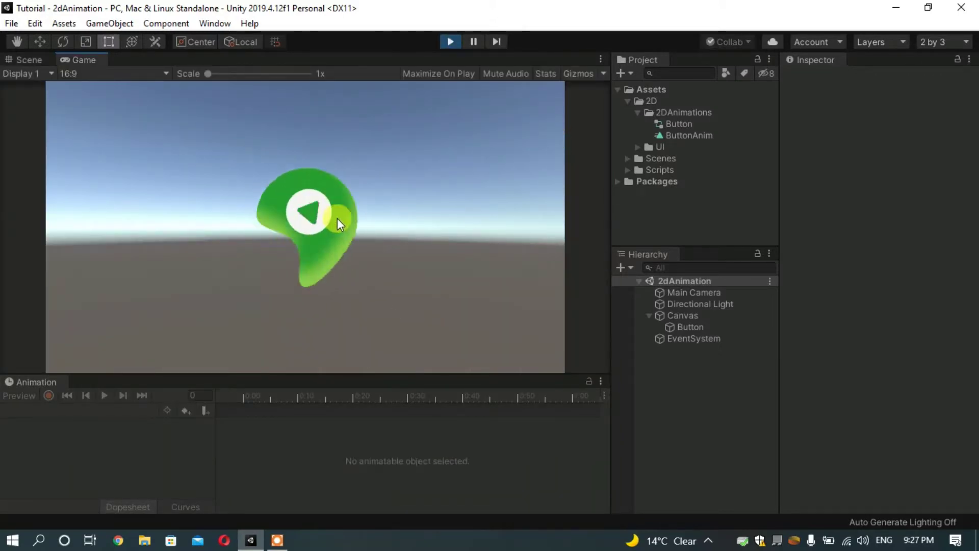
Stop Play mode after the green play button finishes animating.
{"action": "left_click", "coordinate": [452, 42]}
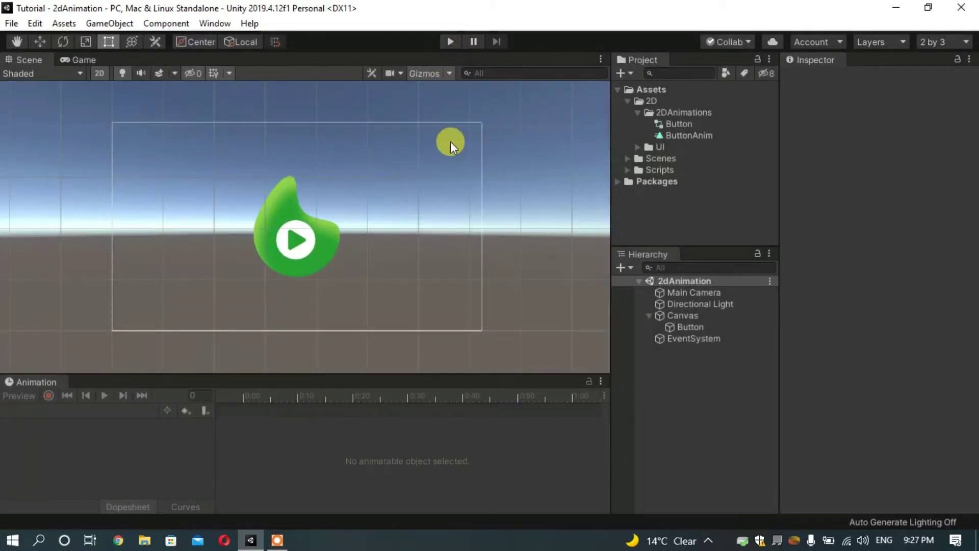
{"action": "left_click", "coordinate": [676, 328]}
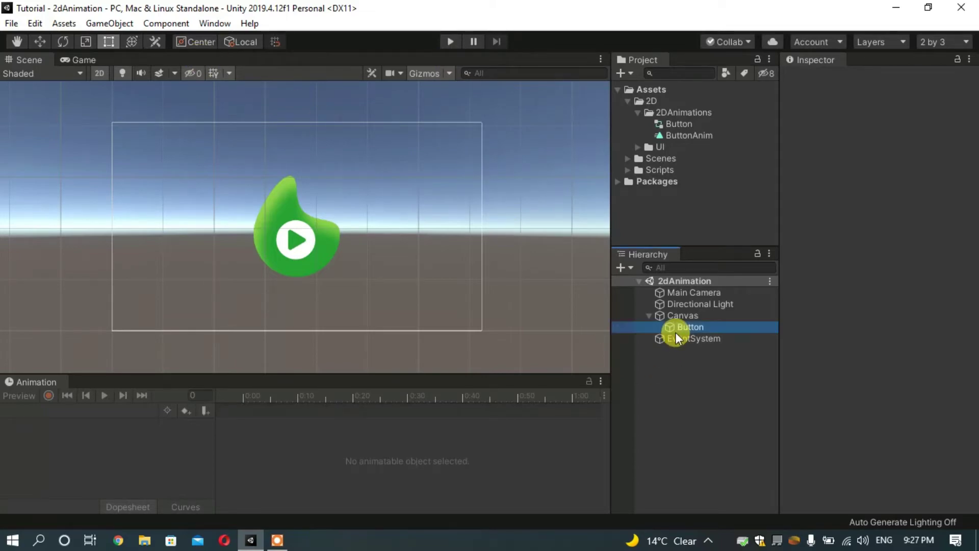
{"action": "scroll", "coordinate": [804, 328], "scroll_direction": "down", "scroll_amount": 3}
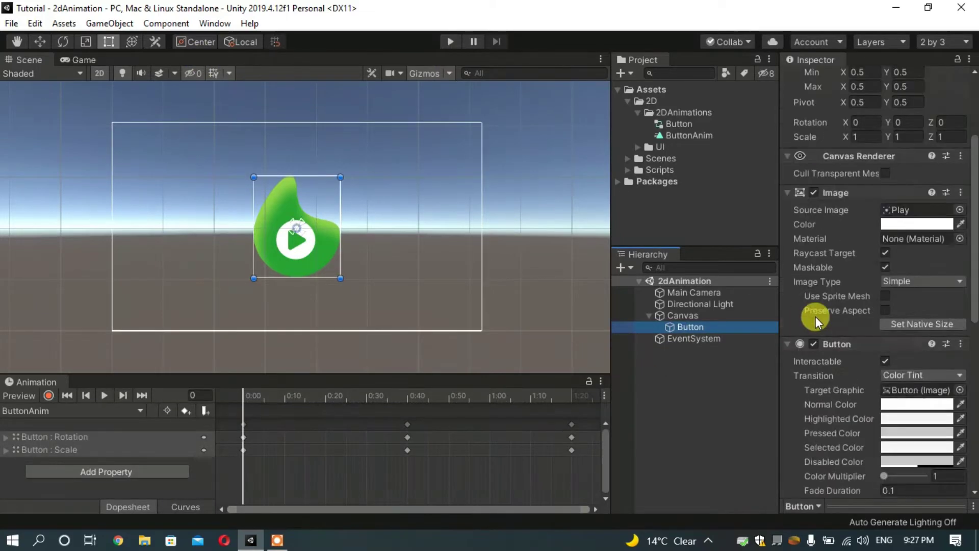
{"action": "scroll", "coordinate": [816, 316], "scroll_direction": "down", "scroll_amount": 5}
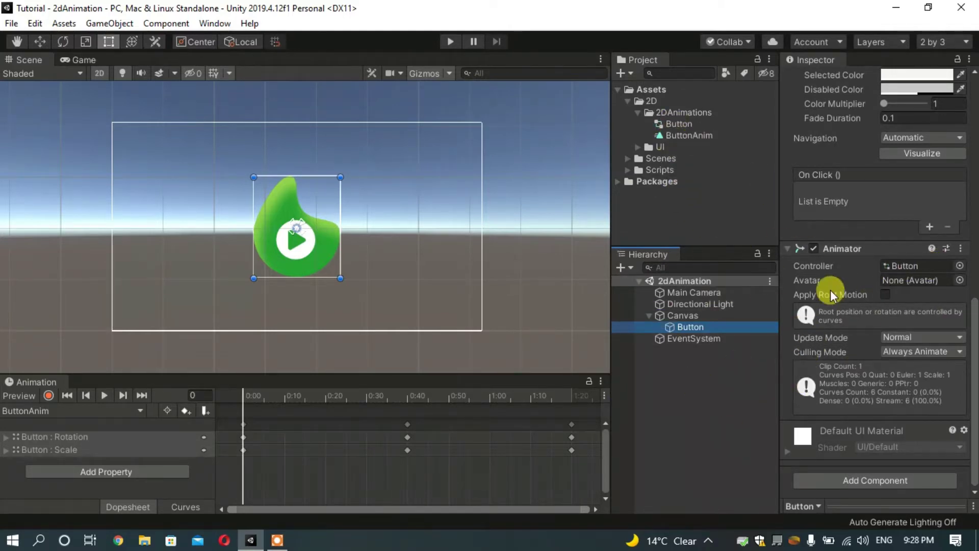
{"action": "left_click", "coordinate": [695, 398]}
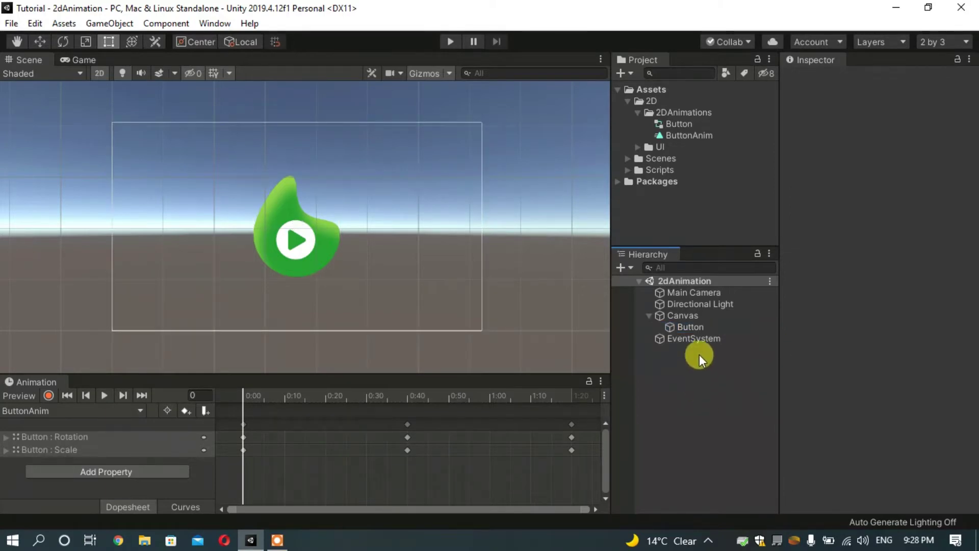
Select the Button object to show its Rect Transform and Image components.
{"action": "left_click", "coordinate": [695, 327]}
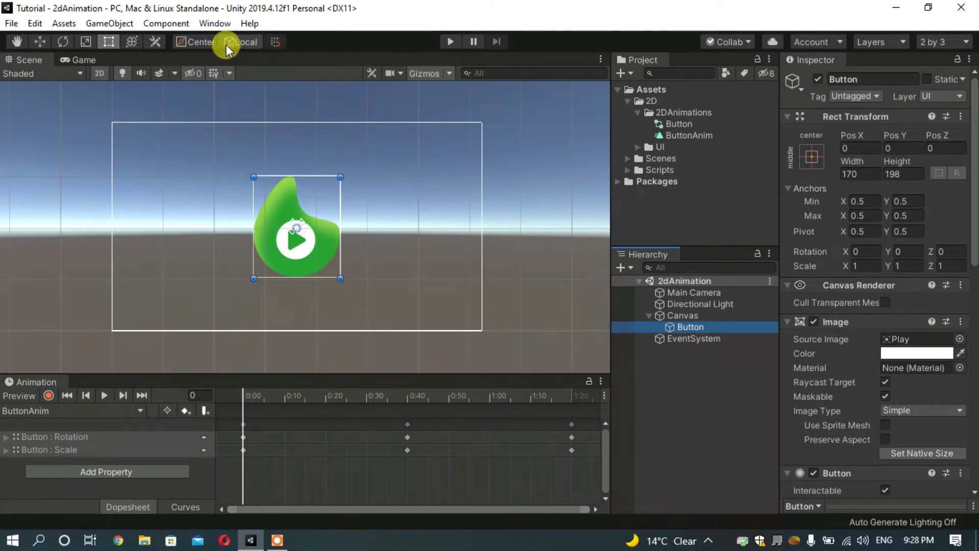
{"action": "left_click", "coordinate": [215, 23]}
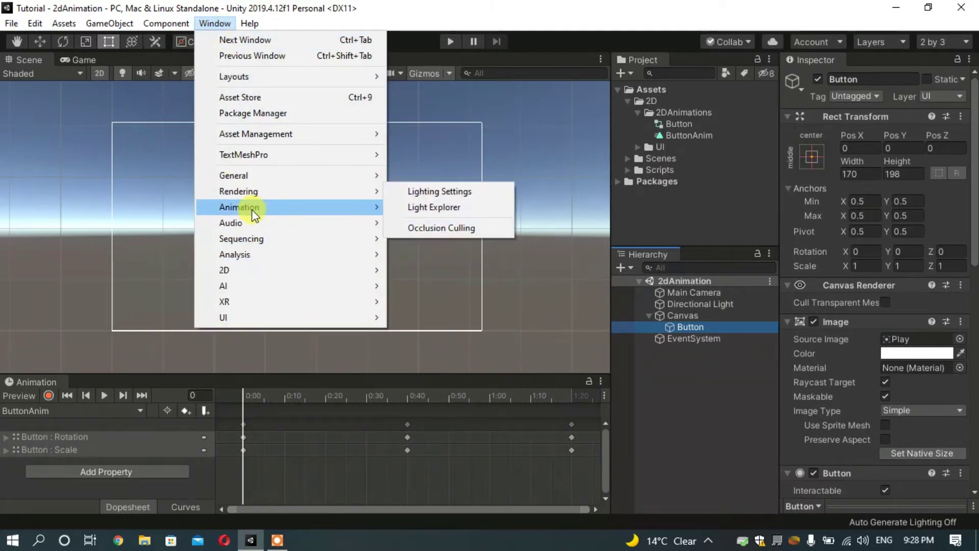
Open the Animator window via Window > Animation and zoom out on Button's Base Layer graph.
{"action": "mouse_move", "coordinate": [272, 207]}
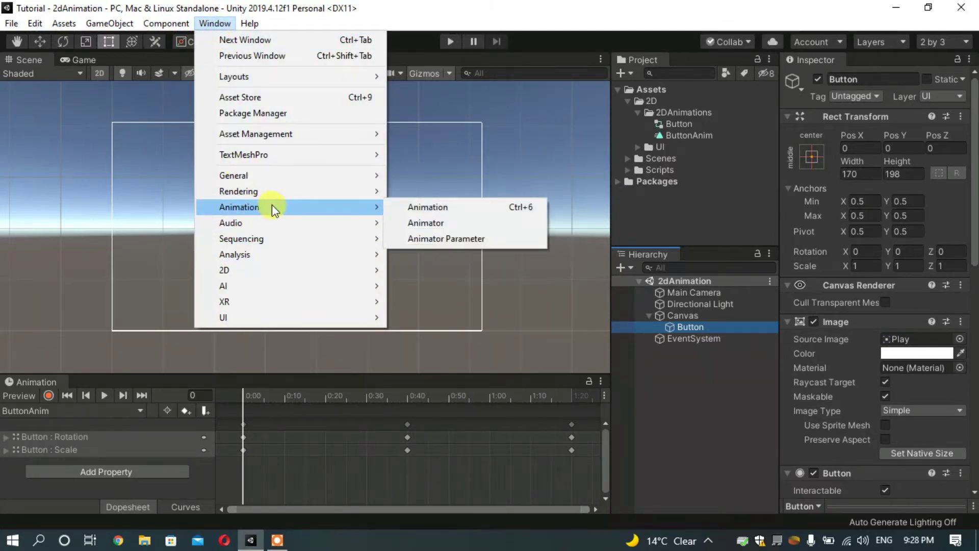
{"action": "left_click", "coordinate": [435, 224]}
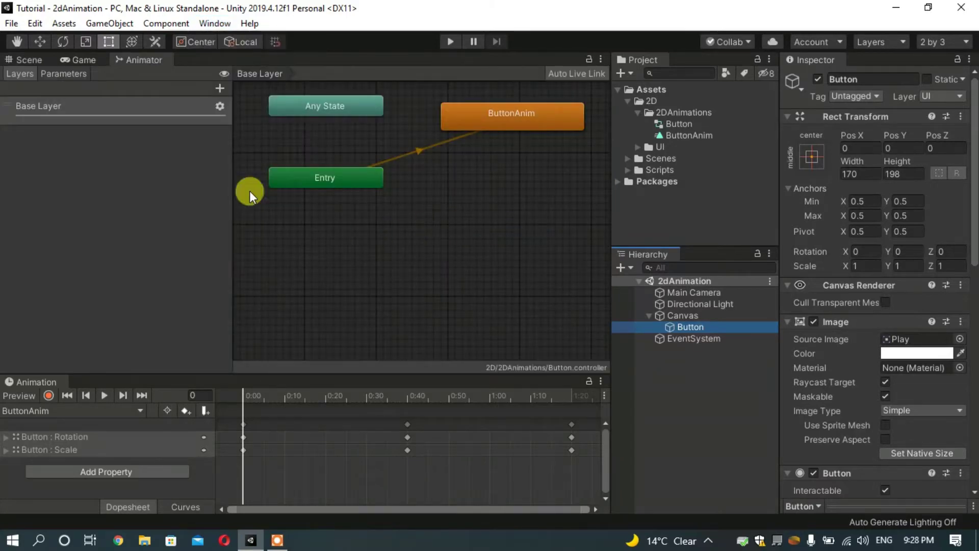
{"action": "scroll", "coordinate": [416, 224], "scroll_direction": "down", "scroll_amount": 2}
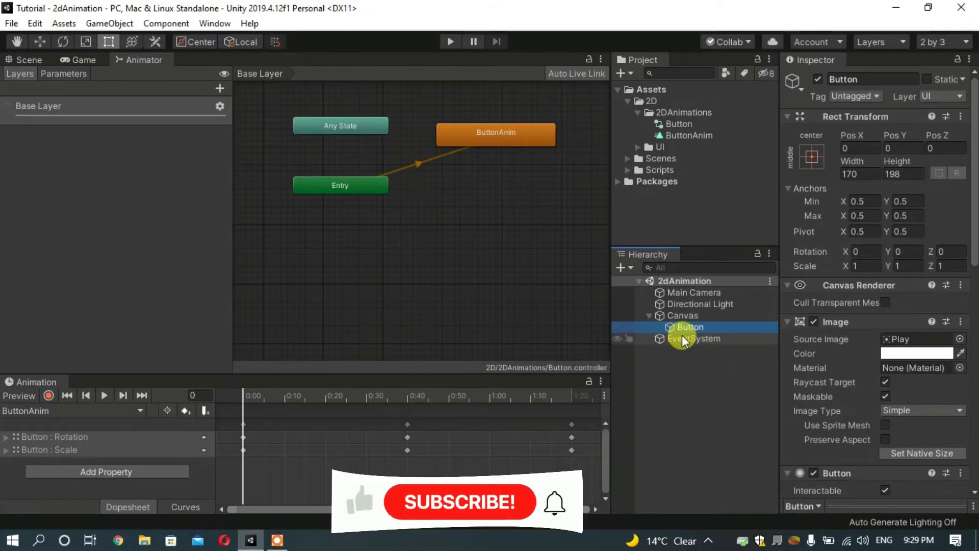
{"action": "left_click", "coordinate": [695, 354]}
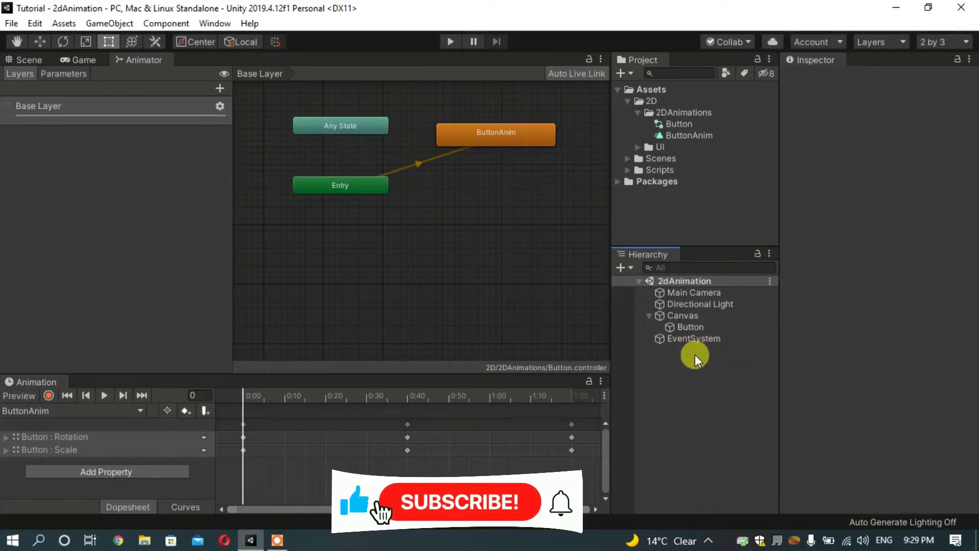
{"action": "left_click", "coordinate": [689, 325]}
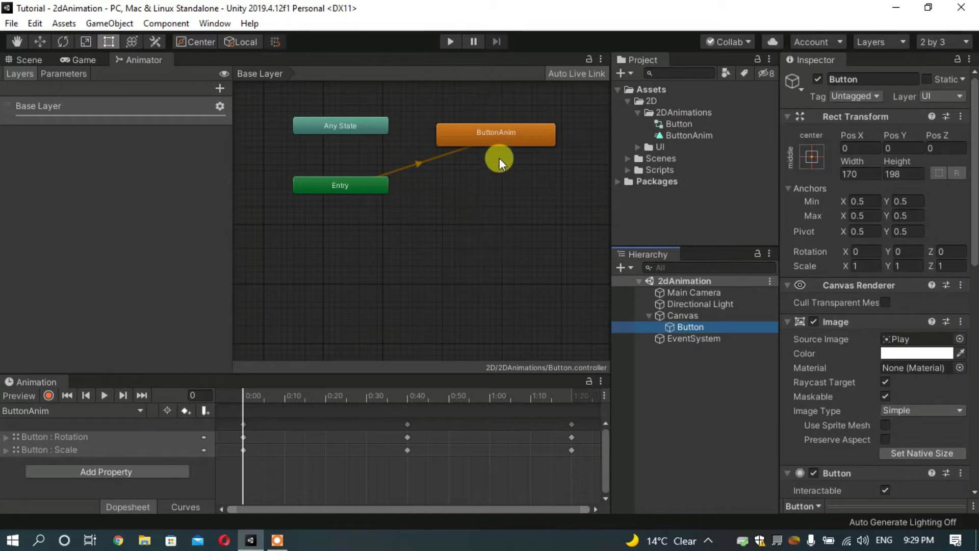
Delete the ButtonAnim state from the Base Layer, leaving Any State and Entry, then reselect Button.
{"action": "left_click_drag", "start_coordinate": [501, 137], "coordinate": [502, 148]}
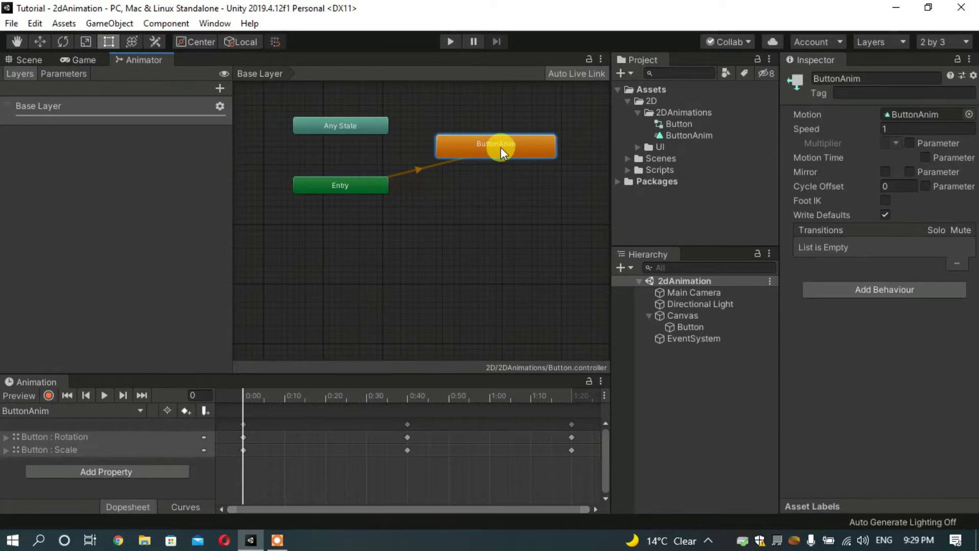
{"action": "left_click", "coordinate": [689, 137]}
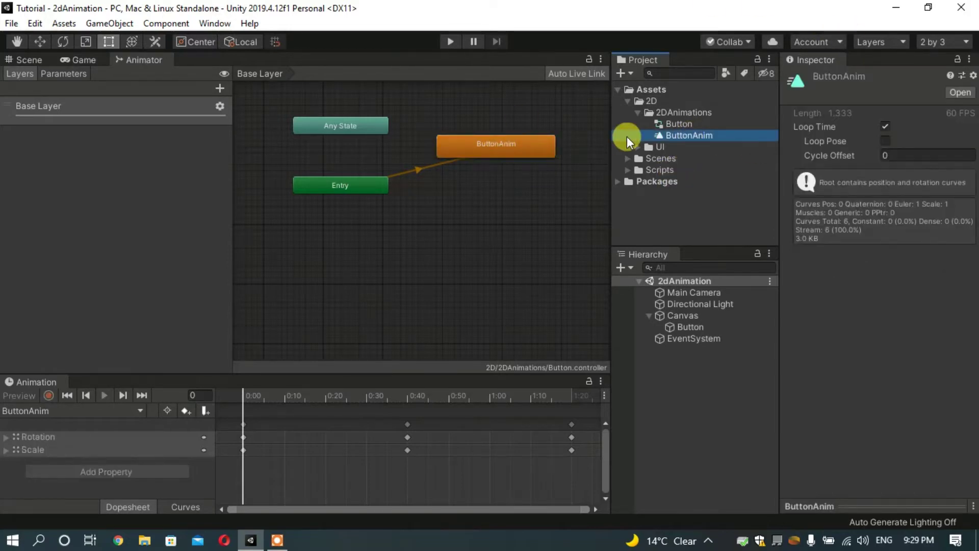
{"action": "left_click", "coordinate": [526, 145]}
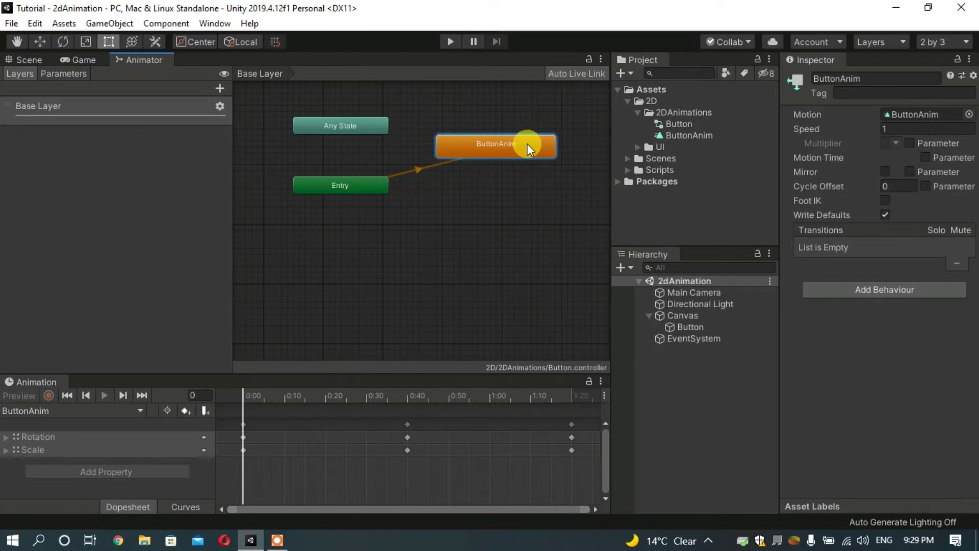
{"action": "left_click", "coordinate": [526, 185]}
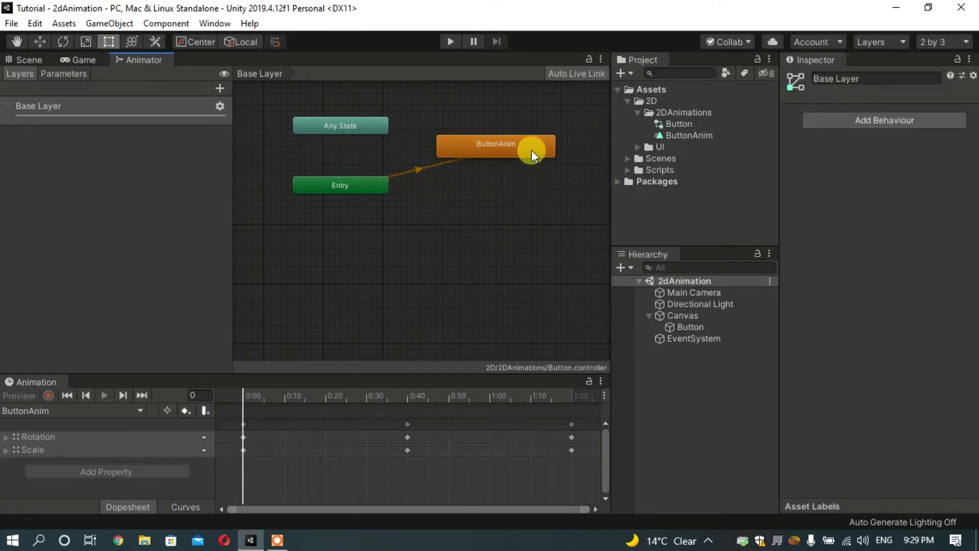
{"action": "left_click", "coordinate": [532, 150]}
{"action": "key", "text": "Delete"}
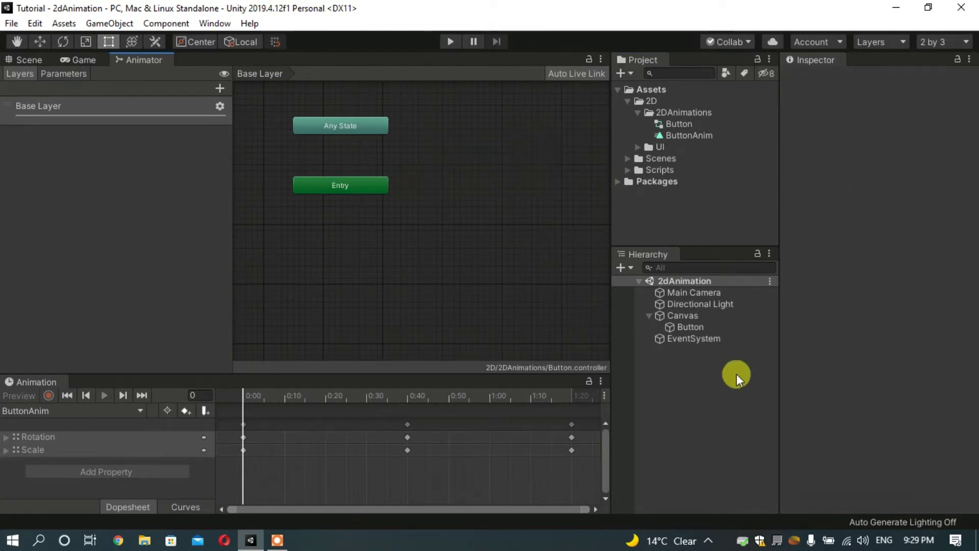
{"action": "left_click", "coordinate": [697, 328]}
Scroll the Inspector to the Animator component and enter Play mode to test the stateless button.
{"action": "scroll", "coordinate": [947, 435], "scroll_direction": "down", "scroll_amount": 5}
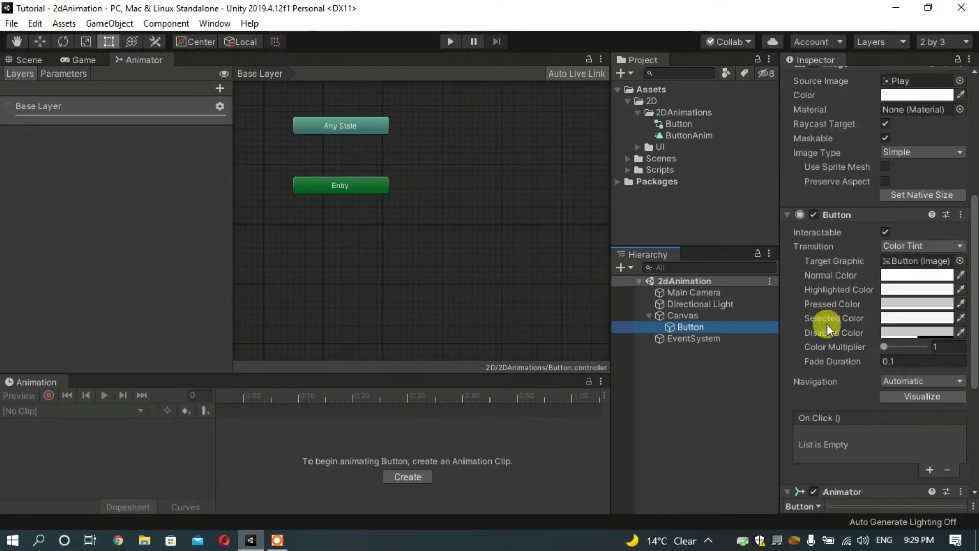
{"action": "scroll", "coordinate": [912, 382], "scroll_direction": "down", "scroll_amount": 5}
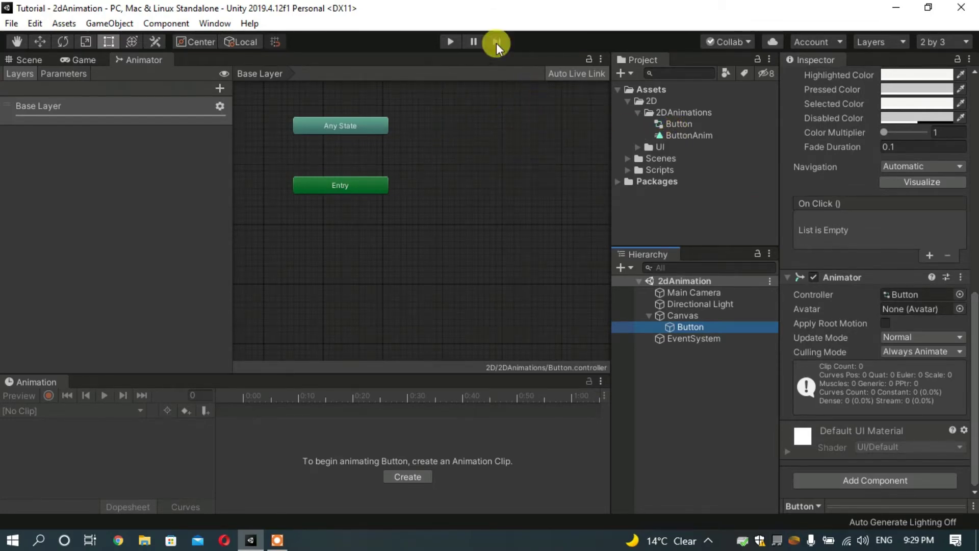
{"action": "left_click", "coordinate": [450, 42]}
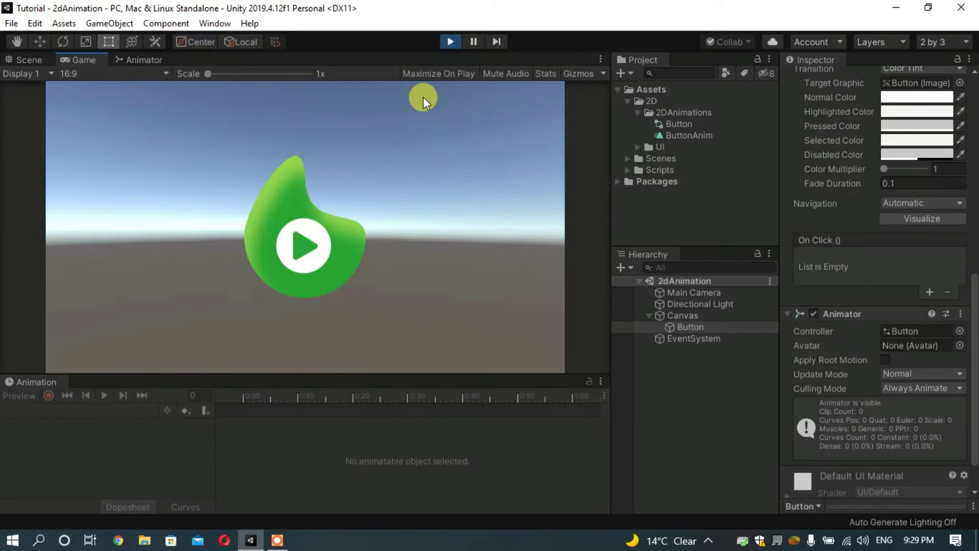
Exit Play mode and add the ButtonAnim clip back into the Base Layer graph as a state.
{"action": "left_click", "coordinate": [444, 44]}
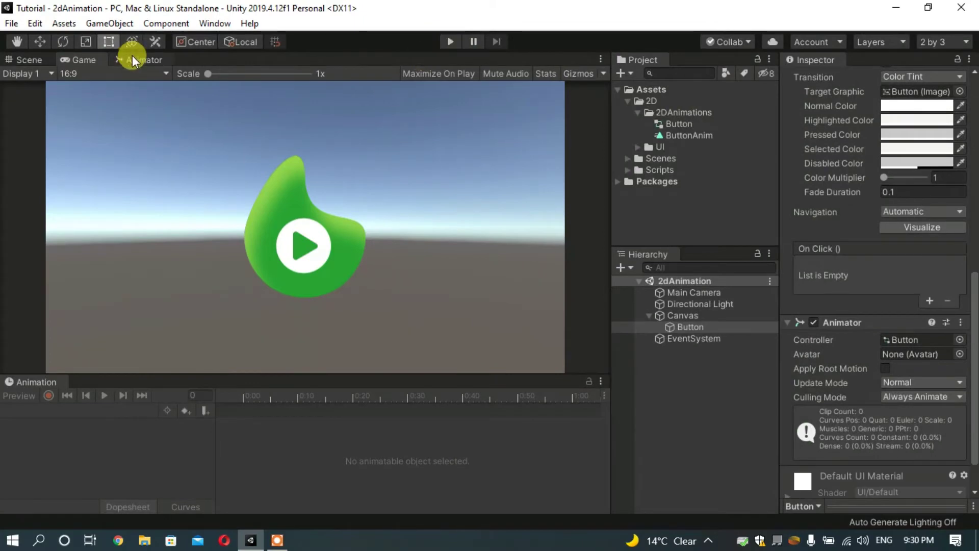
{"action": "left_click", "coordinate": [132, 59]}
{"action": "left_click", "coordinate": [685, 135]}
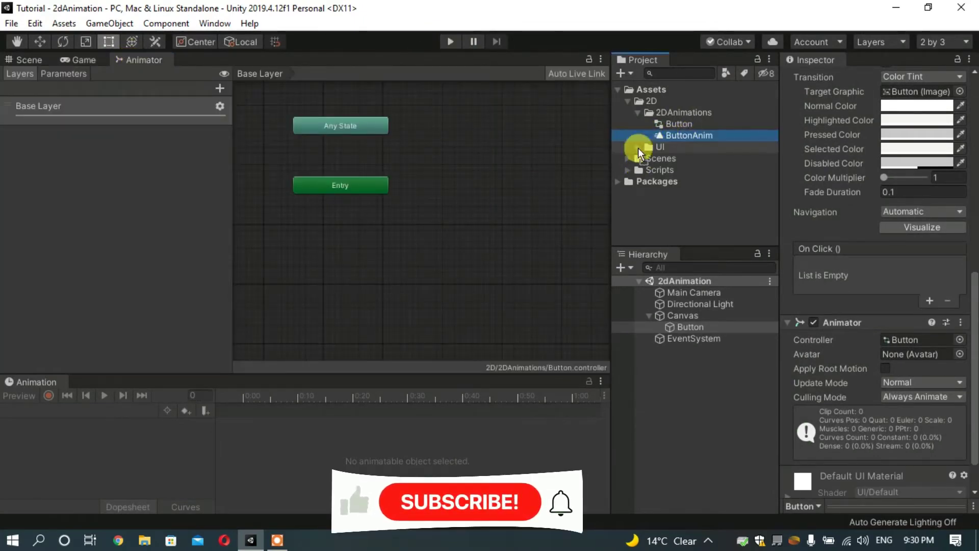
{"action": "left_click_drag", "start_coordinate": [638, 148], "coordinate": [503, 148]}
{"action": "left_click", "coordinate": [504, 139]}
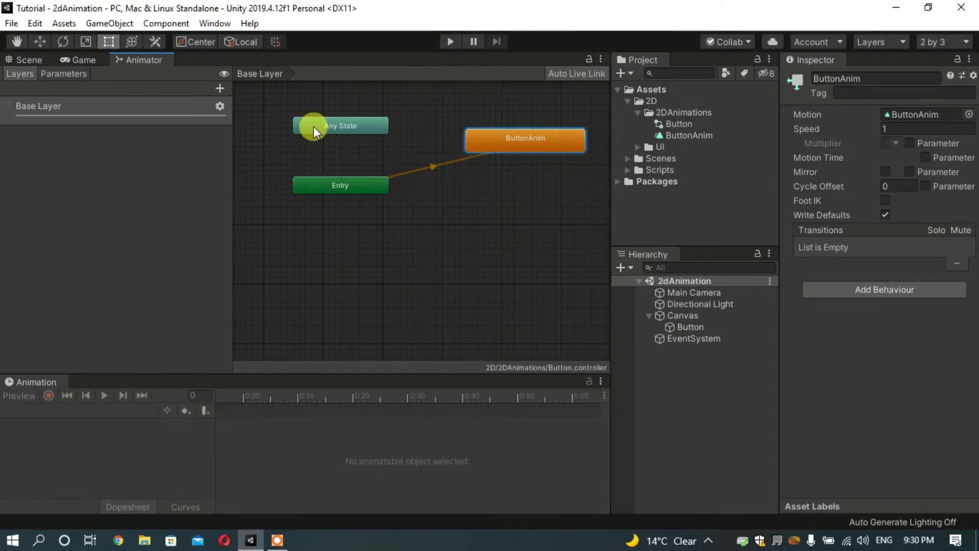
Position the ButtonAnim state level with Entry so the transition arrow runs straight.
{"action": "left_click_drag", "start_coordinate": [500, 149], "coordinate": [474, 158]}
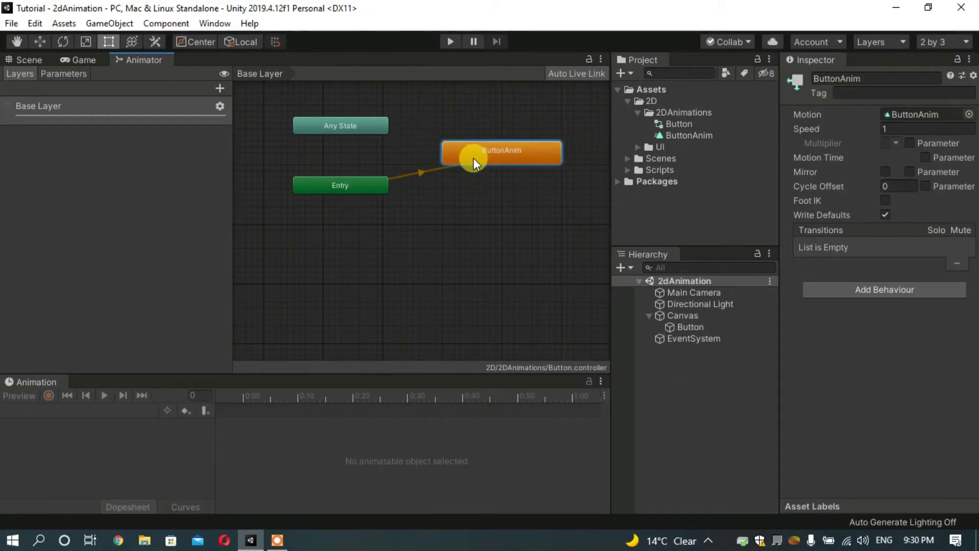
{"action": "left_click", "coordinate": [493, 162]}
{"action": "left_click_drag", "start_coordinate": [483, 156], "coordinate": [493, 198]}
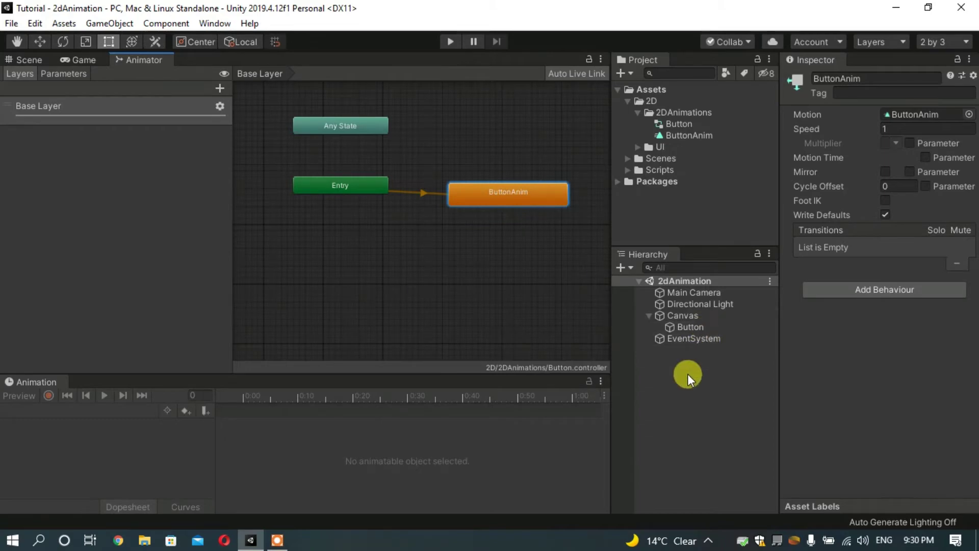
Remove the Animator component from the Button object.
{"action": "left_click", "coordinate": [685, 327]}
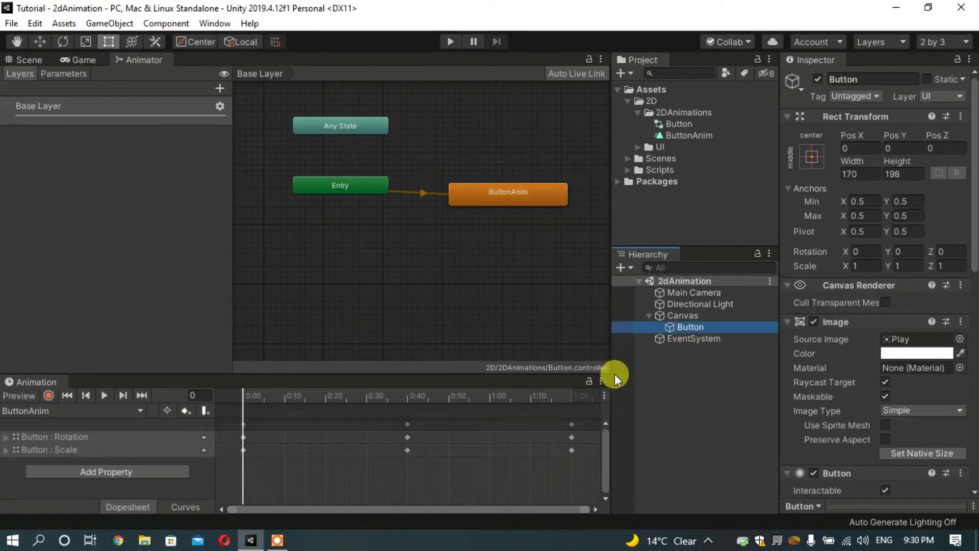
{"action": "scroll", "coordinate": [914, 378], "scroll_direction": "down", "scroll_amount": 10}
{"action": "scroll", "coordinate": [913, 379], "scroll_direction": "down", "scroll_amount": 3}
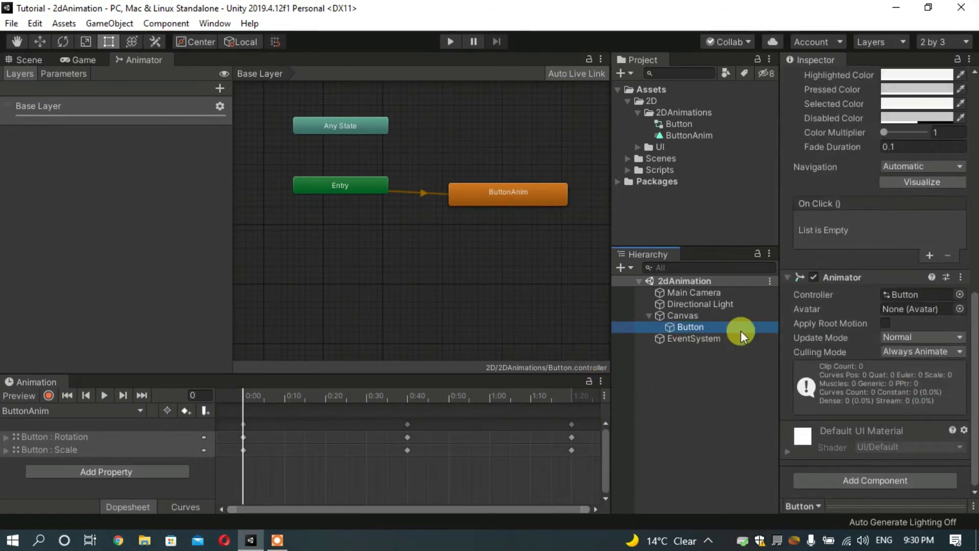
{"action": "left_click", "coordinate": [960, 277]}
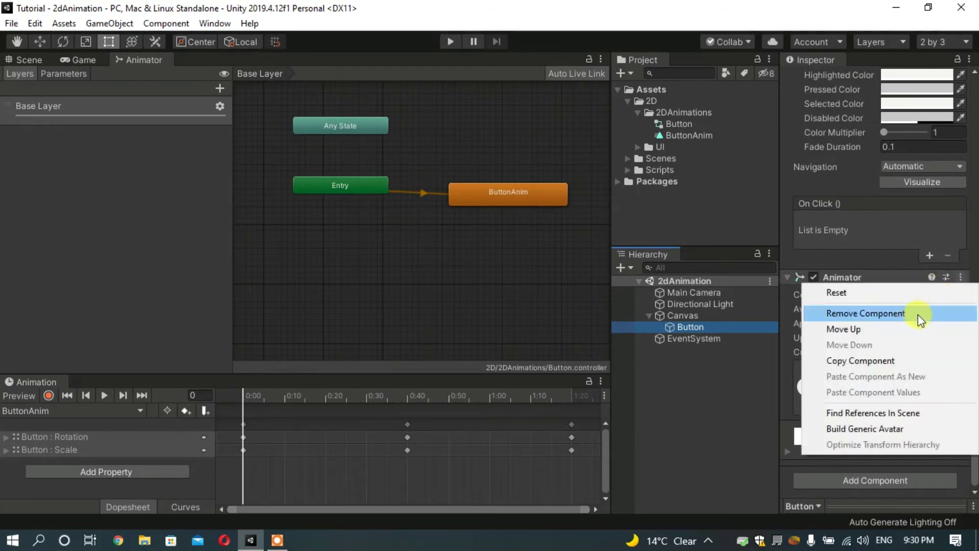
{"action": "left_click", "coordinate": [868, 316]}
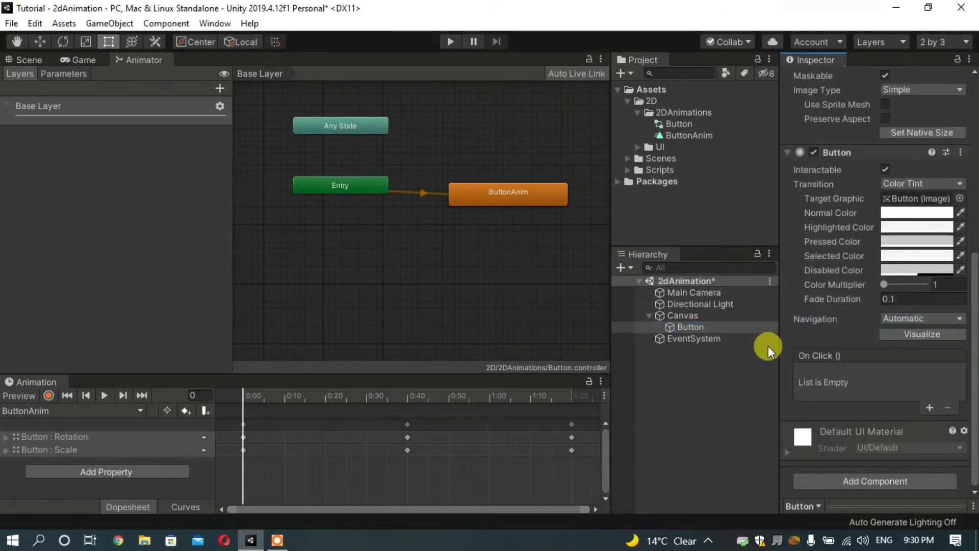
Reselect Button and choose Create in the Animation window for a new clip.
{"action": "left_click", "coordinate": [668, 371]}
{"action": "left_click", "coordinate": [709, 329]}
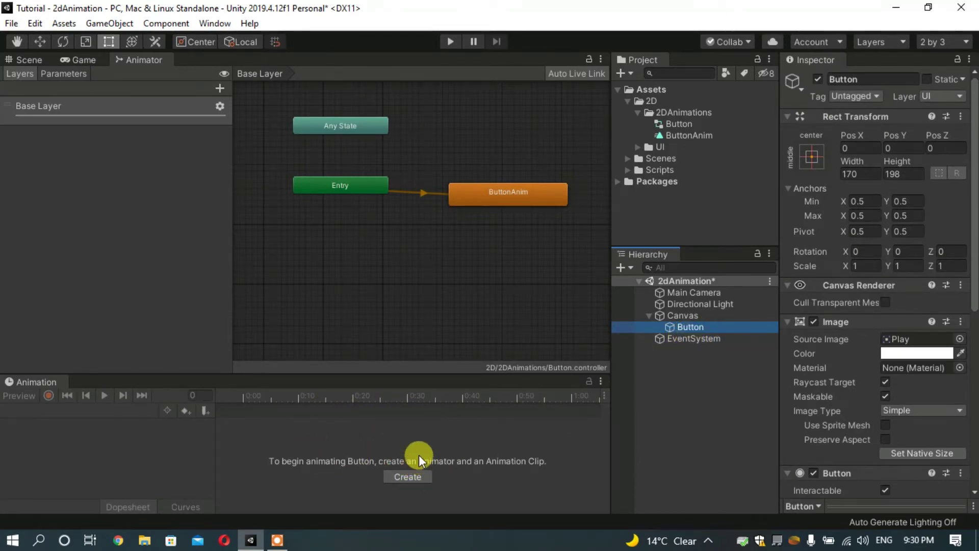
{"action": "scroll", "coordinate": [898, 343], "scroll_direction": "down", "scroll_amount": 5}
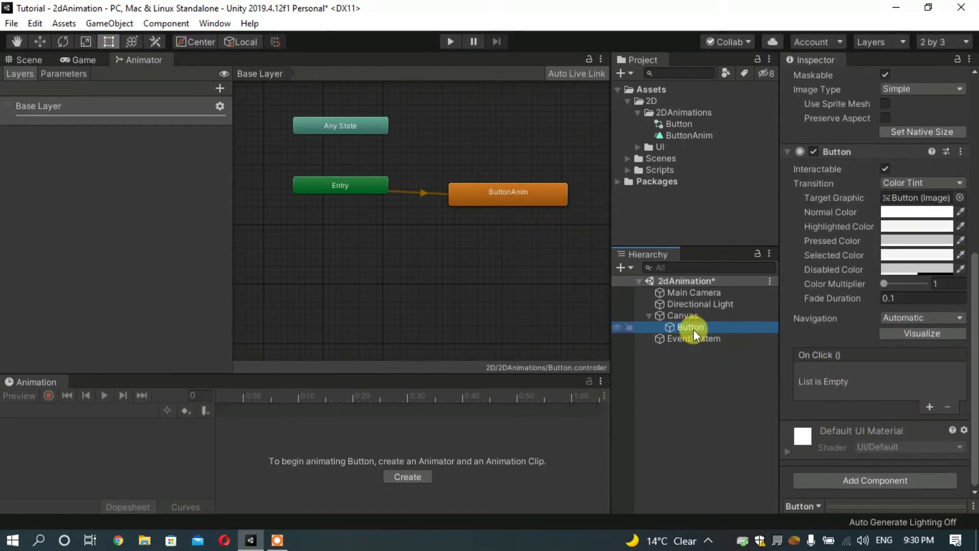
{"action": "left_click", "coordinate": [406, 475]}
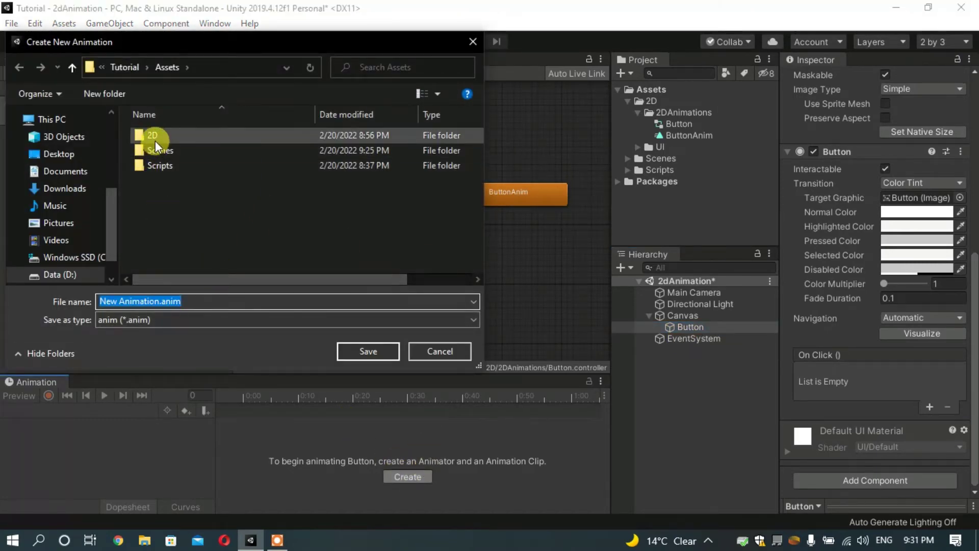
Save the new clip as Animation2.anim in the 2D/2DAnimations folder.
{"action": "double_click", "coordinate": [156, 139]}
{"action": "double_click", "coordinate": [177, 140]}
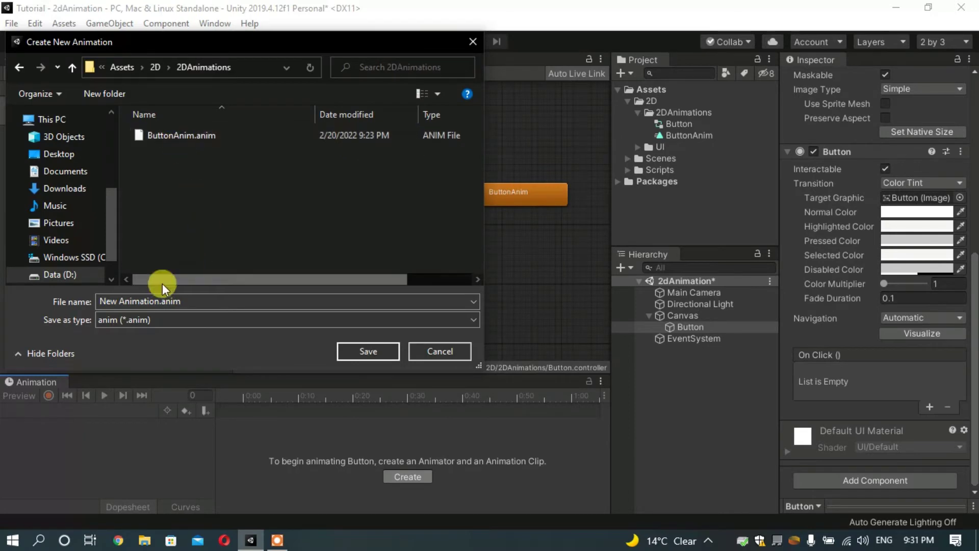
{"action": "left_click", "coordinate": [116, 301]}
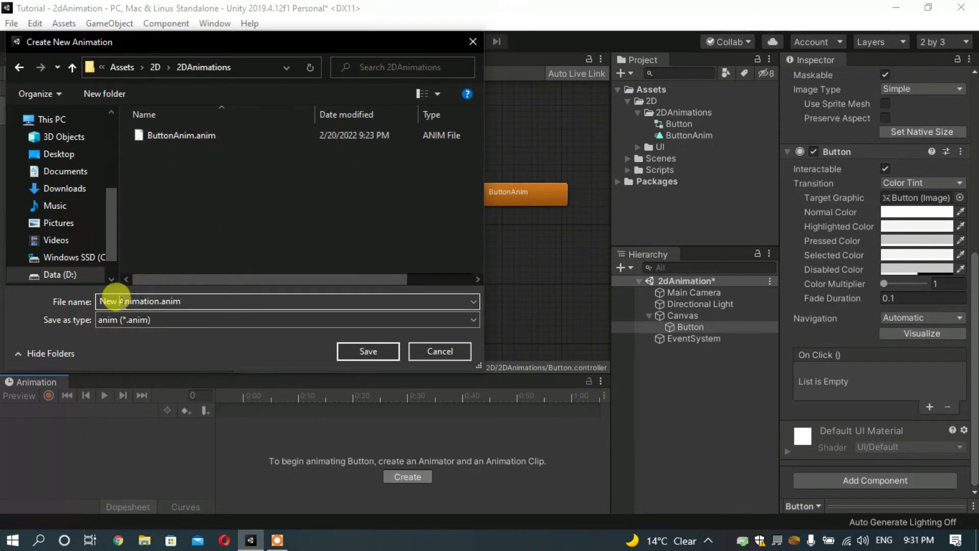
{"action": "key", "text": "BackSpace"}
{"action": "key", "text": "BackSpace"}
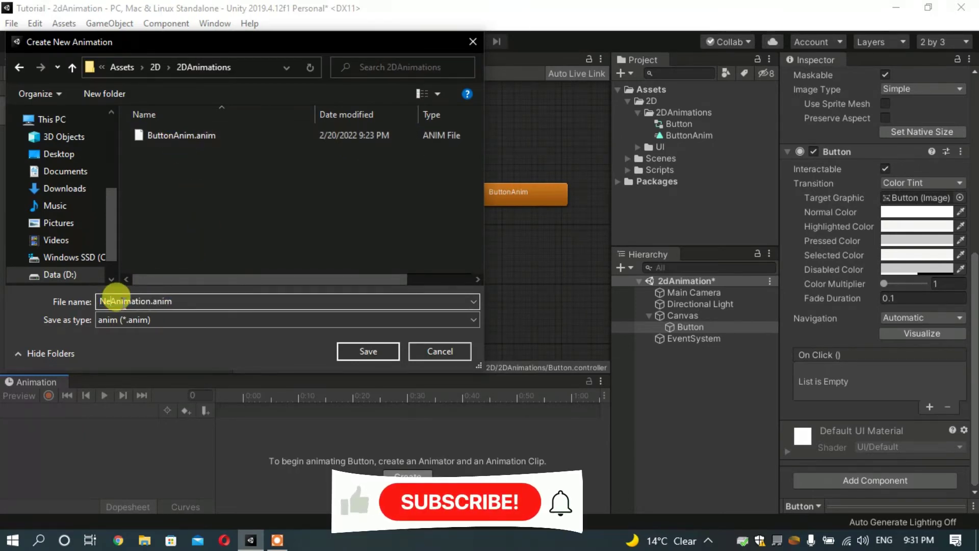
{"action": "key", "text": "BackSpace"}
{"action": "key", "text": "BackSpace"}
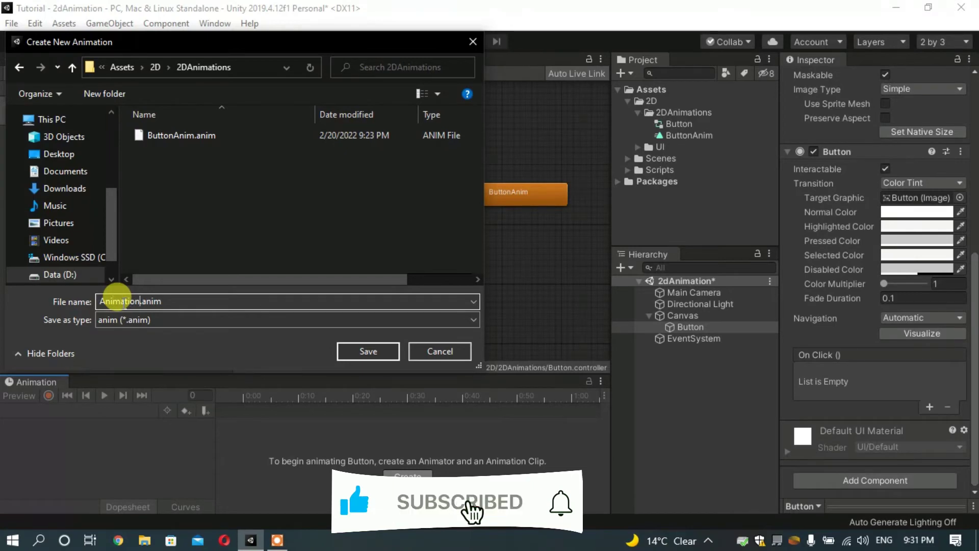
{"action": "key", "text": "ctrl+Right"}
{"action": "type", "text": "2"}
{"action": "key", "text": "Return"}
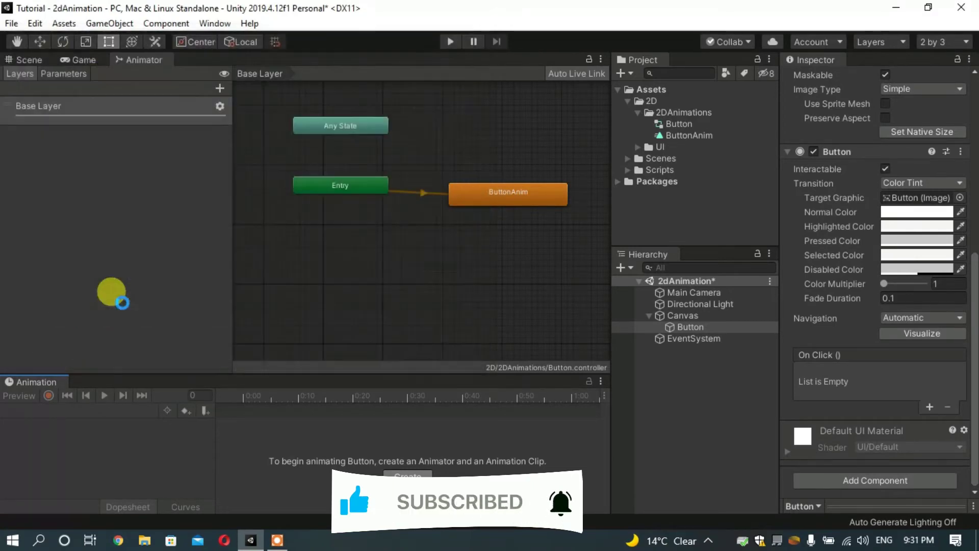
Select Button and switch to the Scene view showing the green play button.
{"action": "left_click", "coordinate": [694, 328]}
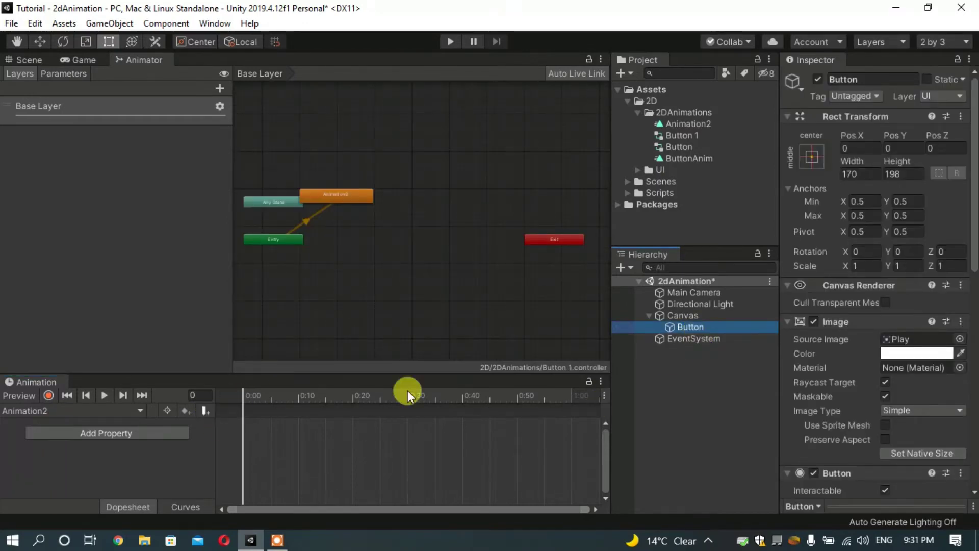
{"action": "left_click", "coordinate": [16, 62]}
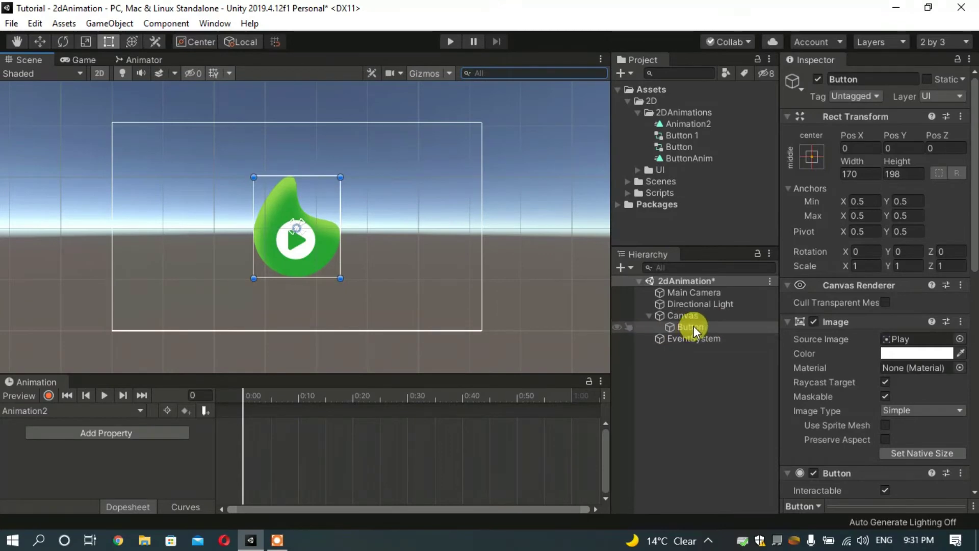
Turn on keyframe recording and key the Button's scale at 0, 0, 0 on frame 0.
{"action": "left_click", "coordinate": [48, 395]}
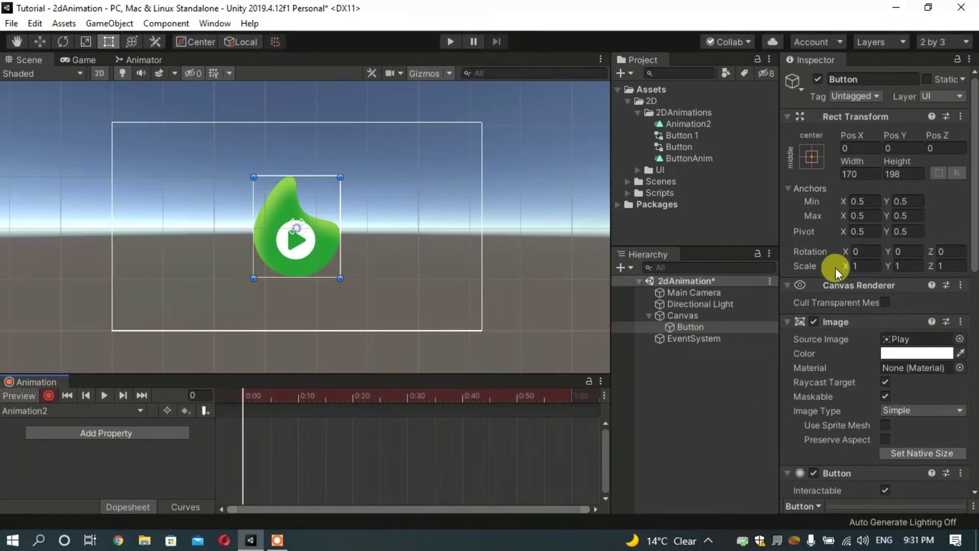
{"action": "left_click", "coordinate": [855, 265]}
{"action": "type", "text": "0.5"}
{"action": "key", "text": "Return"}
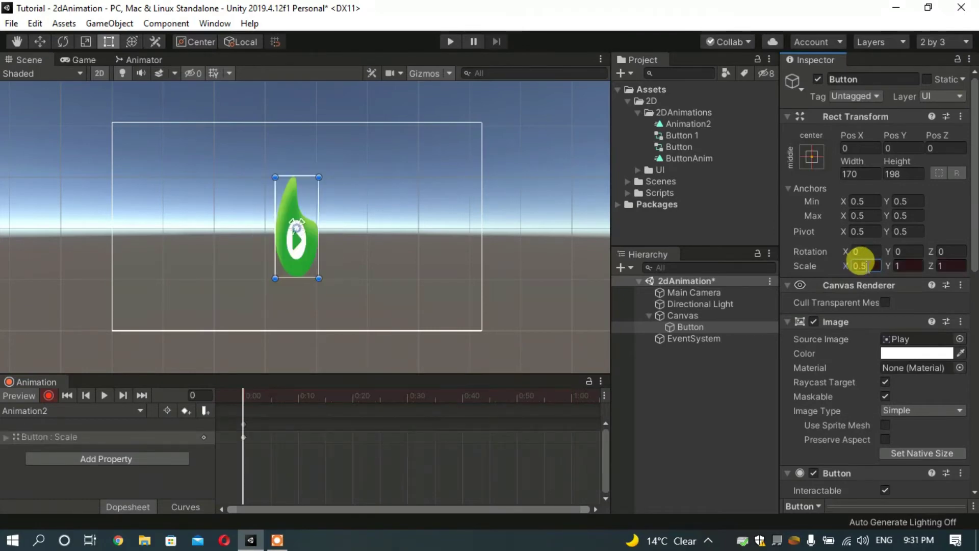
{"action": "left_click", "coordinate": [899, 265]}
{"action": "type", "text": "0.5"}
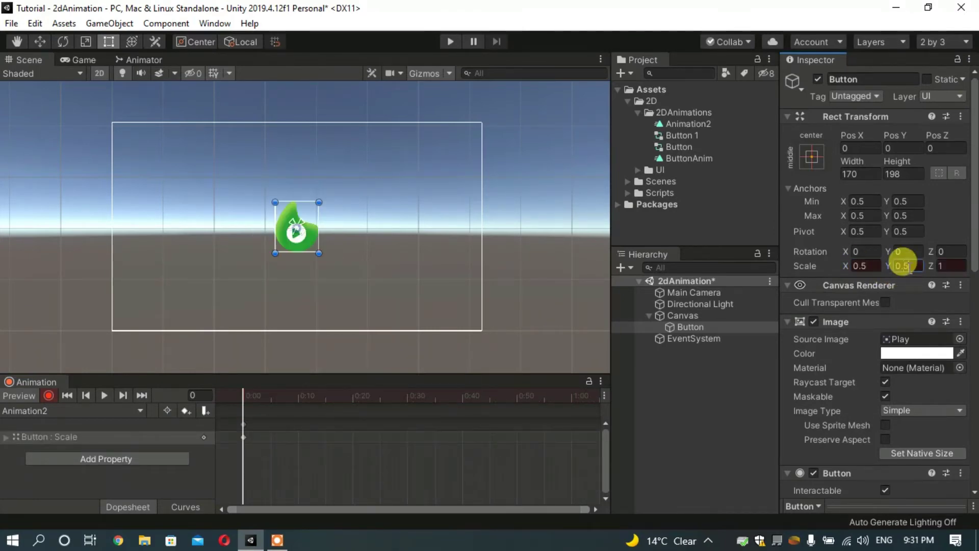
{"action": "left_click", "coordinate": [855, 265]}
{"action": "type", "text": "0"}
{"action": "key", "text": "Return"}
{"action": "left_click", "coordinate": [907, 266]}
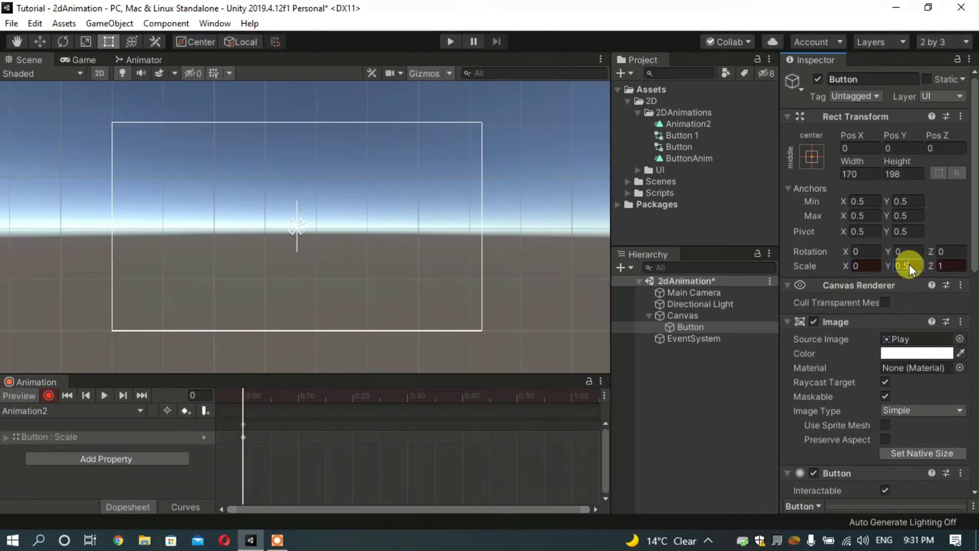
{"action": "type", "text": "0"}
{"action": "left_click", "coordinate": [948, 265]}
{"action": "type", "text": "0"}
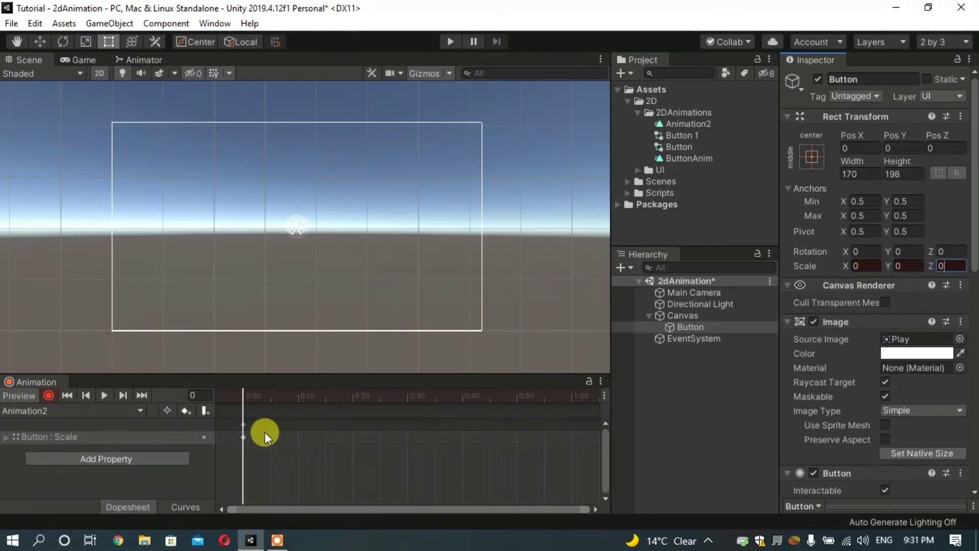
At frame 30, key the Button's scale to 1, 1, 1.
{"action": "left_click_drag", "start_coordinate": [272, 401], "coordinate": [407, 402]}
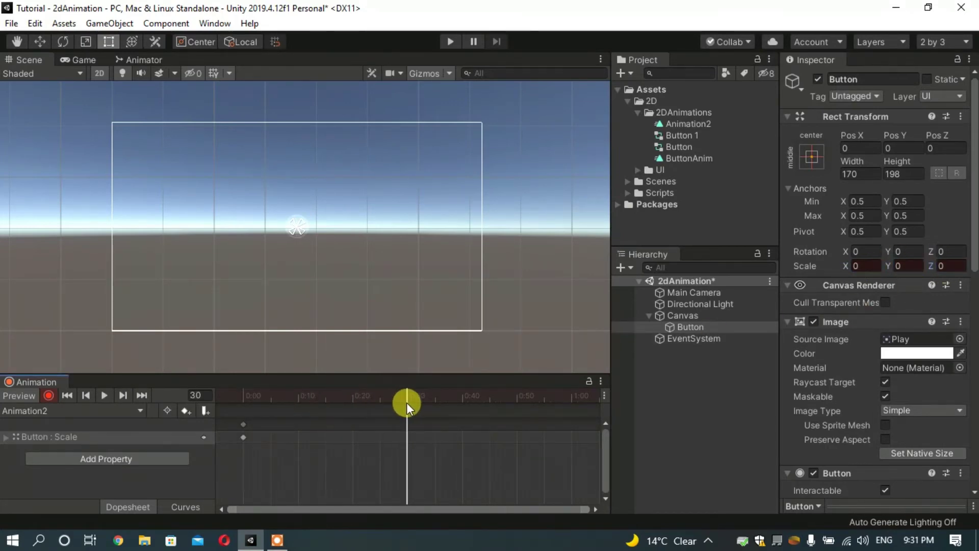
{"action": "left_click", "coordinate": [863, 266]}
{"action": "type", "text": "1"}
{"action": "left_click", "coordinate": [905, 265]}
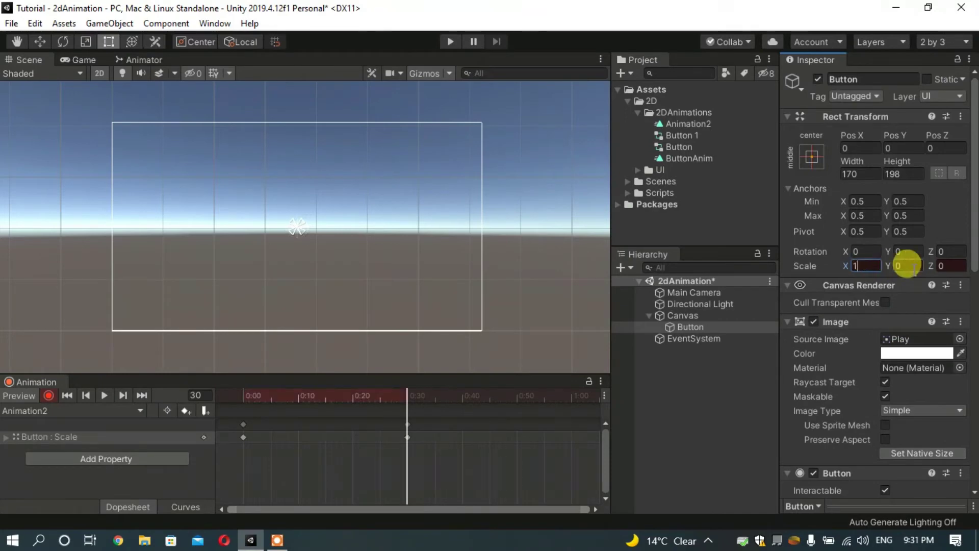
{"action": "type", "text": "1"}
{"action": "left_click", "coordinate": [943, 266]}
{"action": "type", "text": "1"}
At frame 60, key the Button's scale back to 0, 0, 0.
{"action": "left_click_drag", "start_coordinate": [406, 401], "coordinate": [572, 410]}
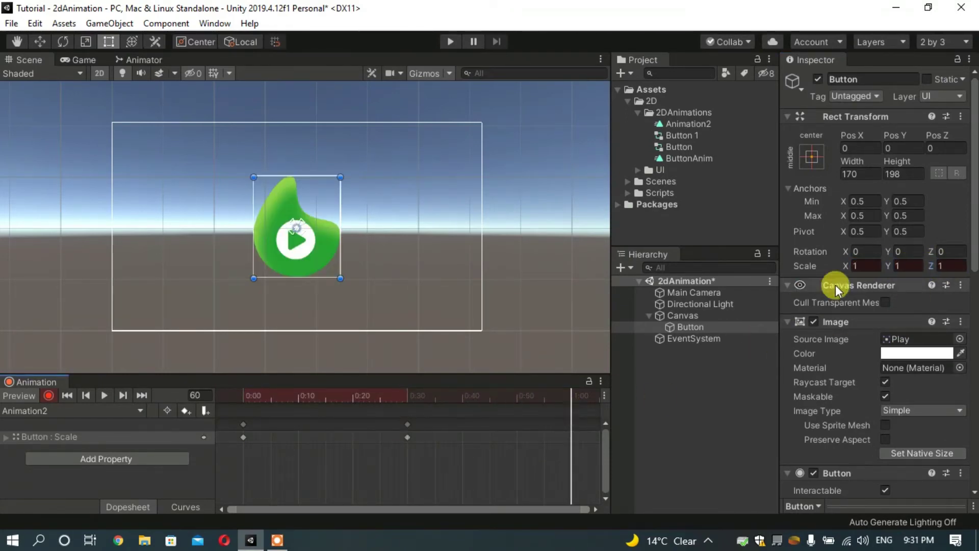
{"action": "left_click", "coordinate": [866, 266]}
{"action": "type", "text": "0"}
{"action": "left_click", "coordinate": [899, 265]}
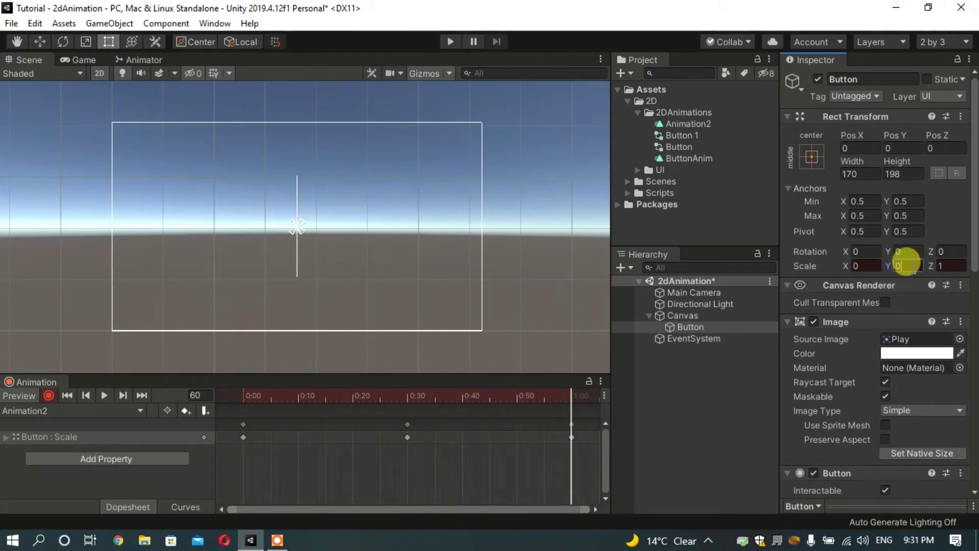
{"action": "type", "text": "0"}
{"action": "left_click", "coordinate": [943, 266]}
{"action": "type", "text": "0"}
{"action": "left_click", "coordinate": [668, 422]}
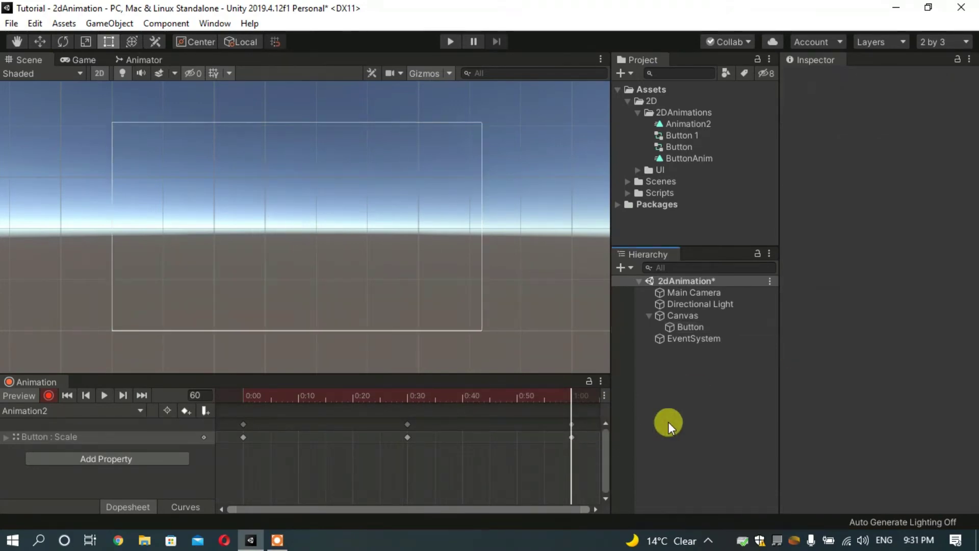
Scrub to frame 17 and play the Animation2 preview, then stop it and turn recording off.
{"action": "left_click", "coordinate": [688, 328]}
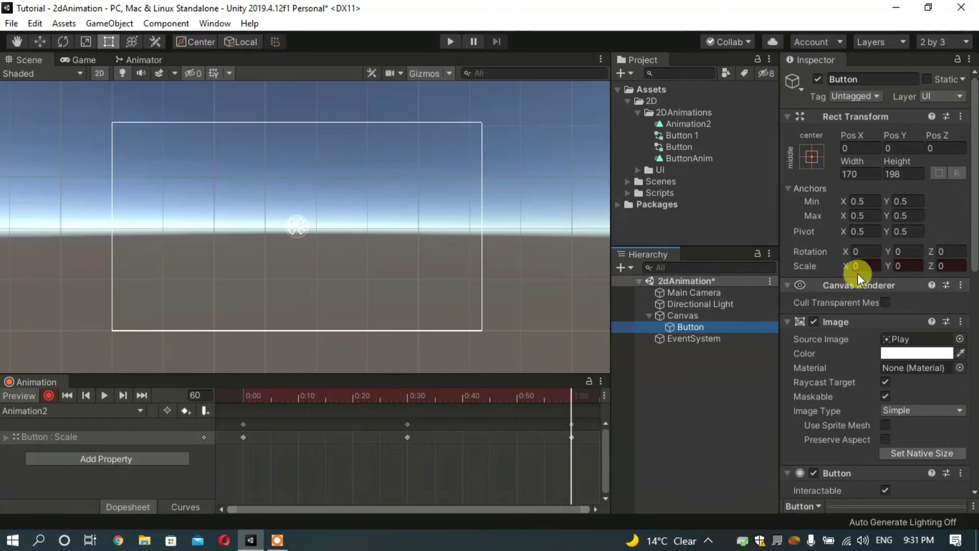
{"action": "mouse_move", "coordinate": [357, 417]}
{"action": "left_mouse_down"}
{"action": "mouse_move", "coordinate": [354, 425]}
{"action": "mouse_move", "coordinate": [574, 444]}
{"action": "left_mouse_up"}
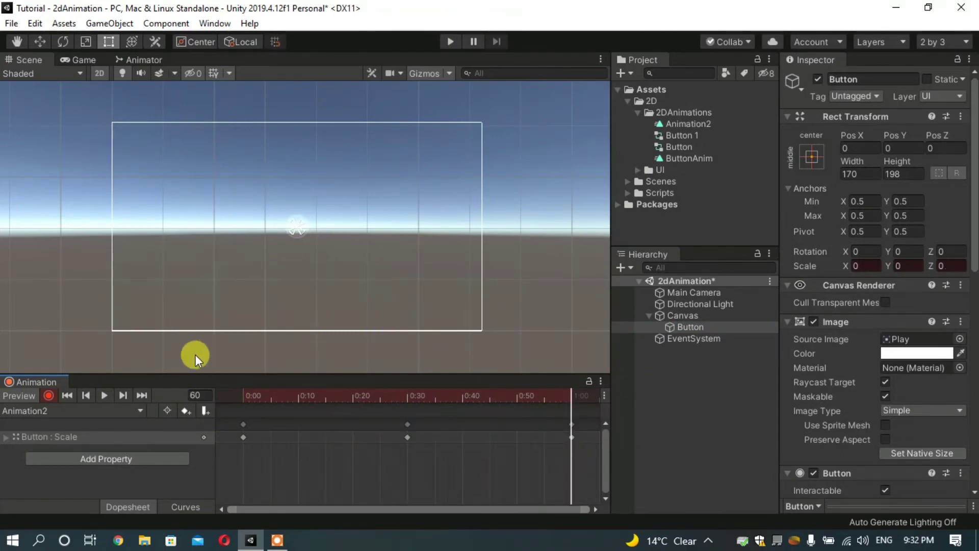
{"action": "left_click", "coordinate": [105, 396]}
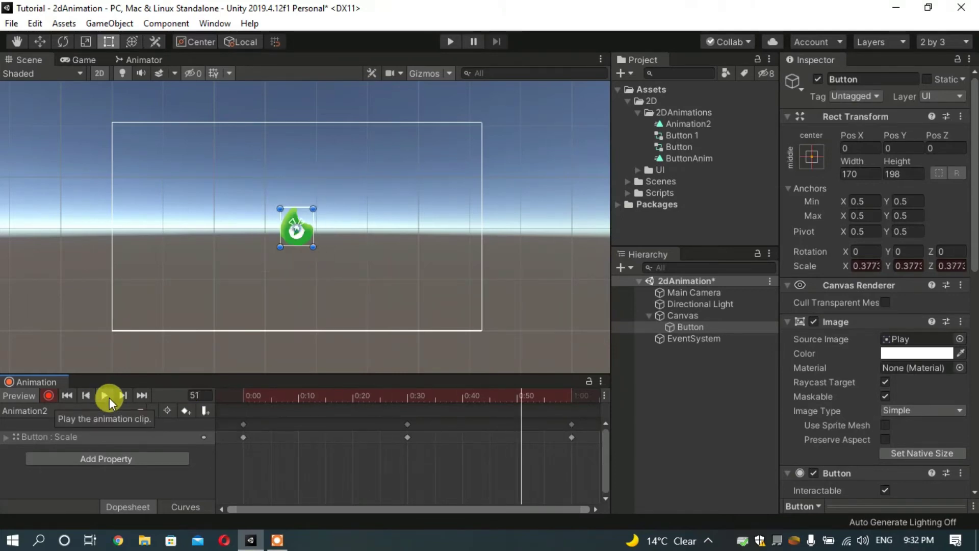
{"action": "left_click", "coordinate": [103, 397]}
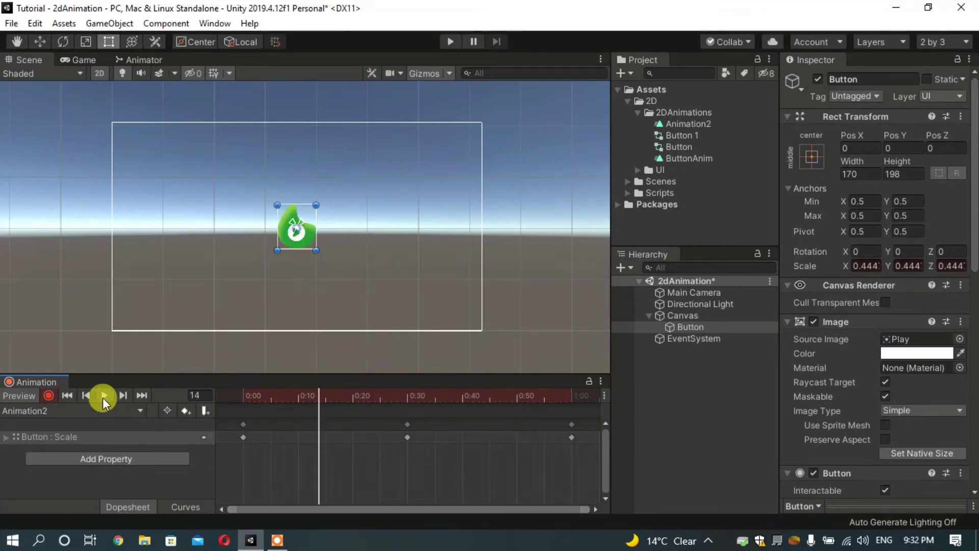
{"action": "left_click", "coordinate": [50, 397]}
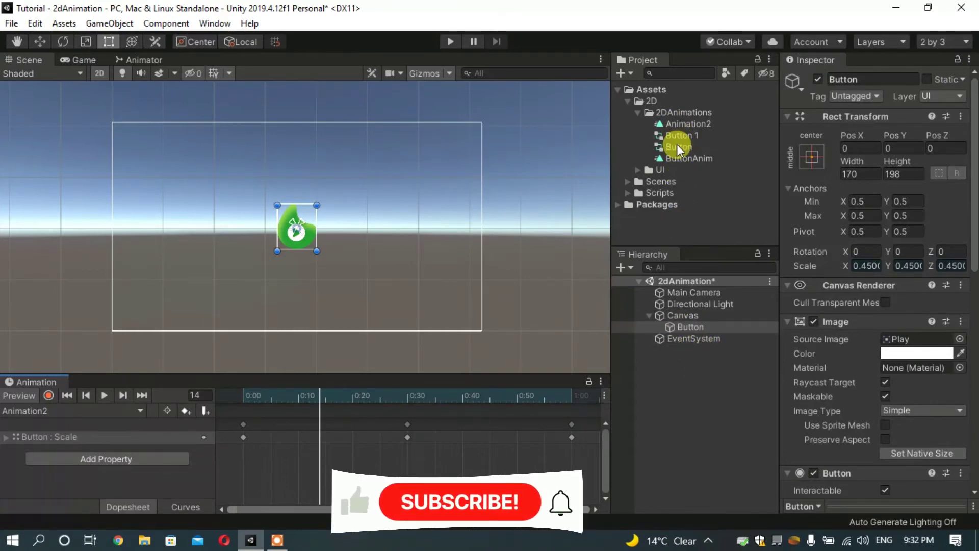
{"action": "left_click", "coordinate": [670, 113]}
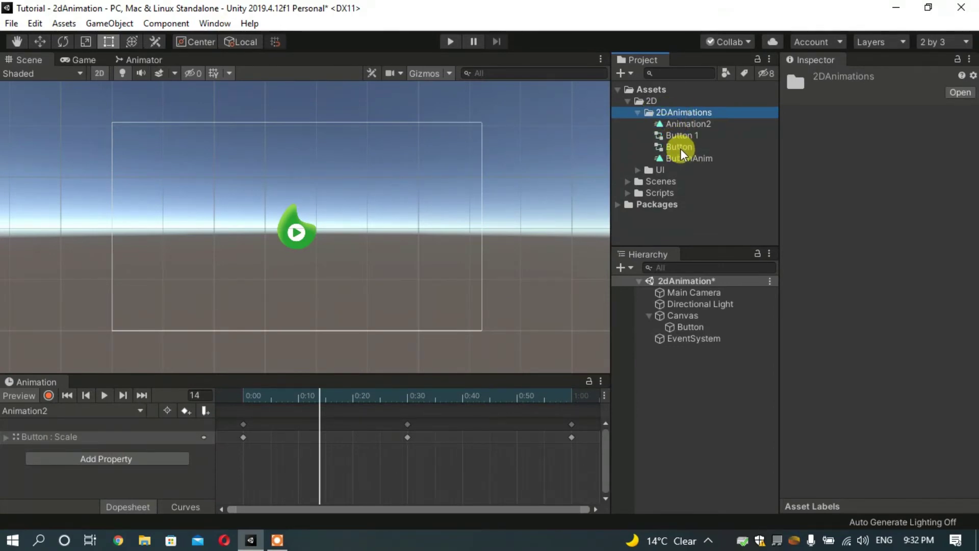
{"action": "left_click", "coordinate": [682, 149]}
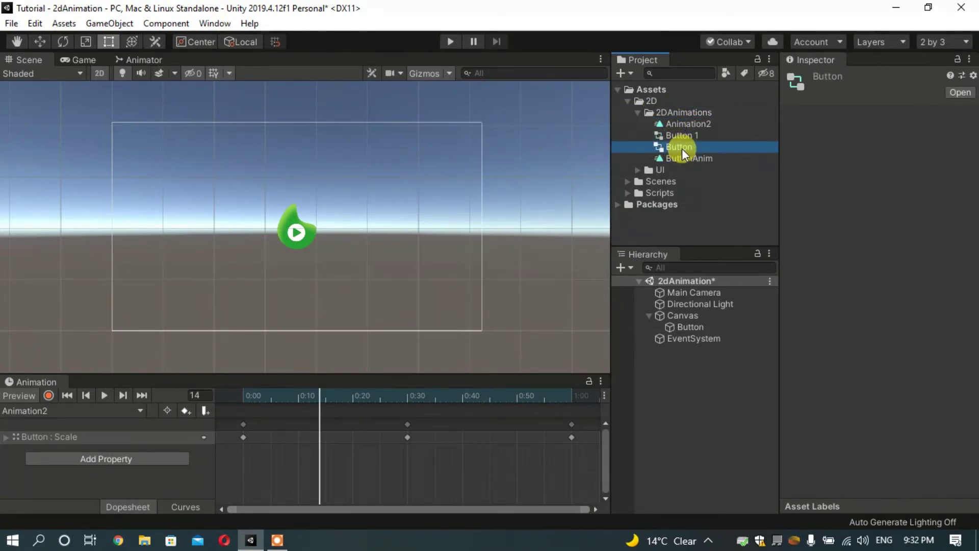
{"action": "left_click", "coordinate": [683, 136]}
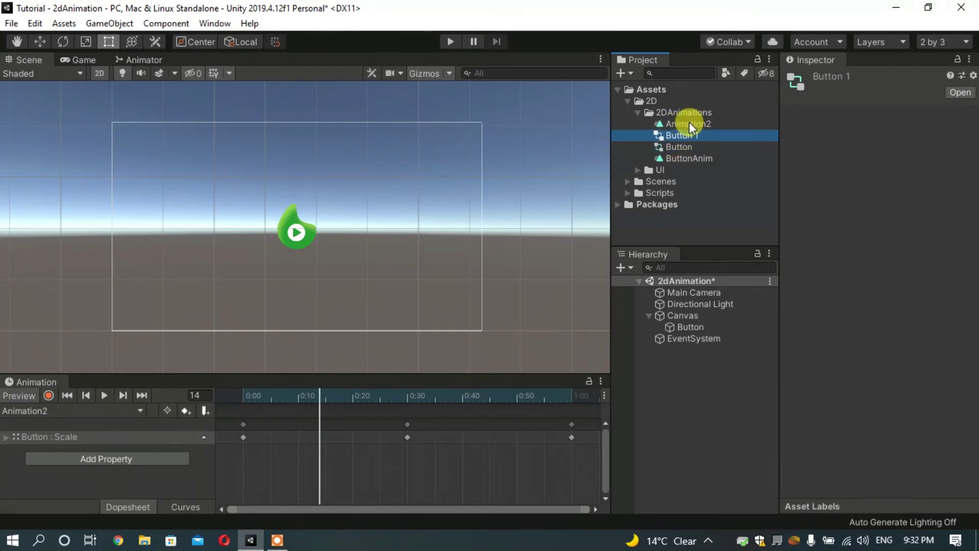
{"action": "left_click", "coordinate": [689, 123]}
{"action": "left_click", "coordinate": [685, 134]}
{"action": "left_click", "coordinate": [684, 125]}
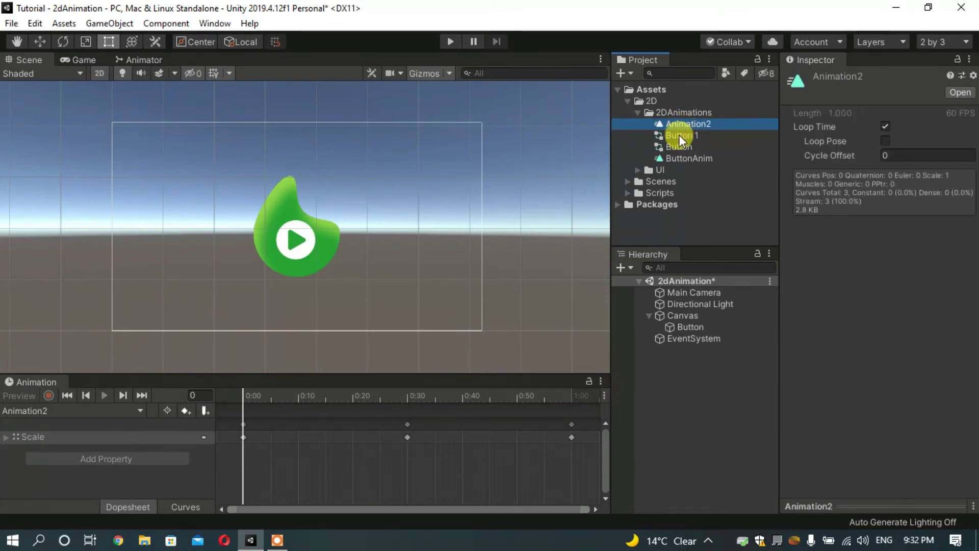
{"action": "left_click", "coordinate": [671, 138]}
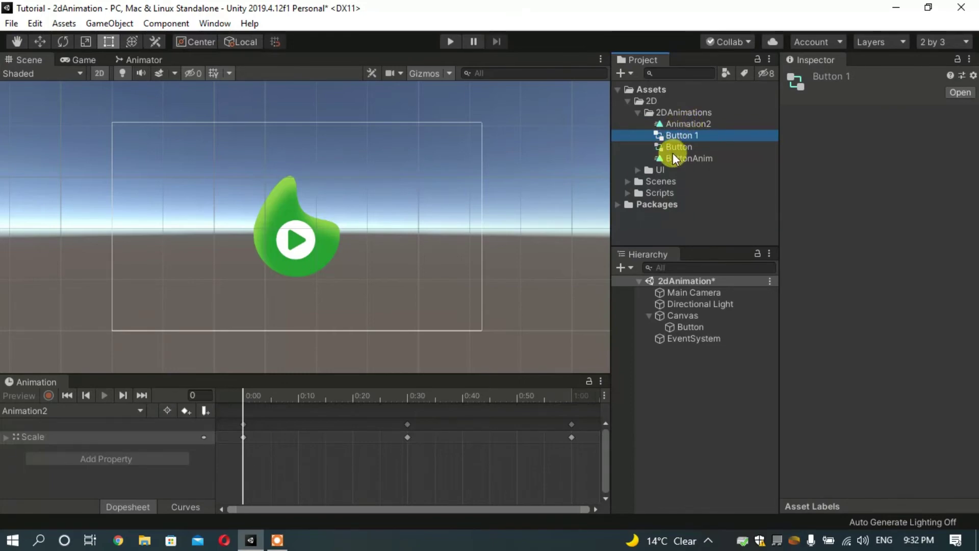
{"action": "left_click", "coordinate": [676, 148]}
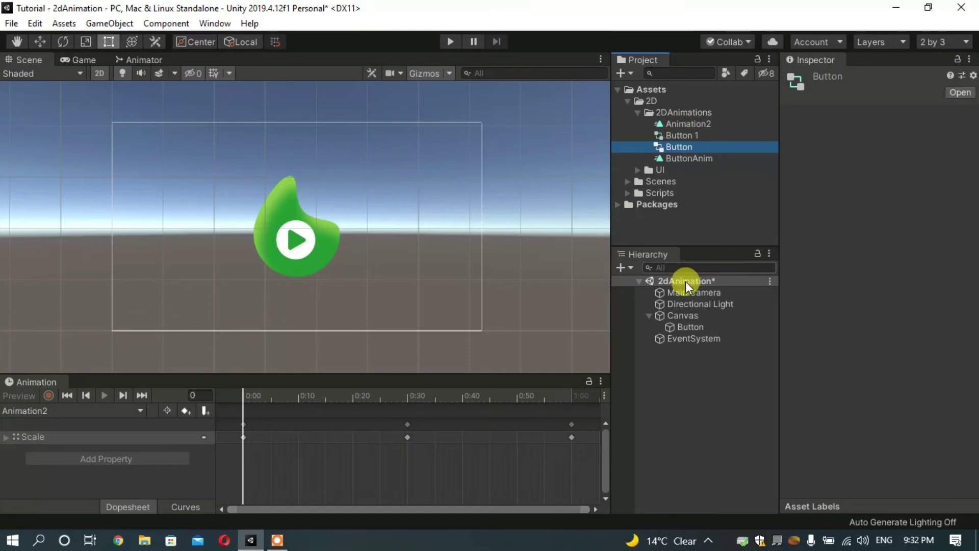
{"action": "left_click", "coordinate": [699, 329]}
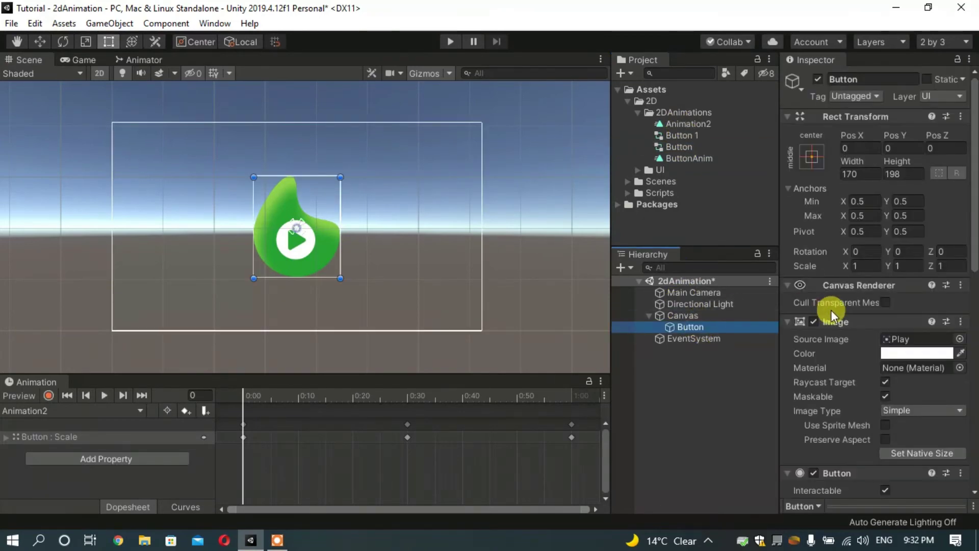
Assign the Button controller to the button's Animator, open its graph and reposition the ButtonAnim state.
{"action": "scroll", "coordinate": [790, 357], "scroll_direction": "down", "scroll_amount": 10}
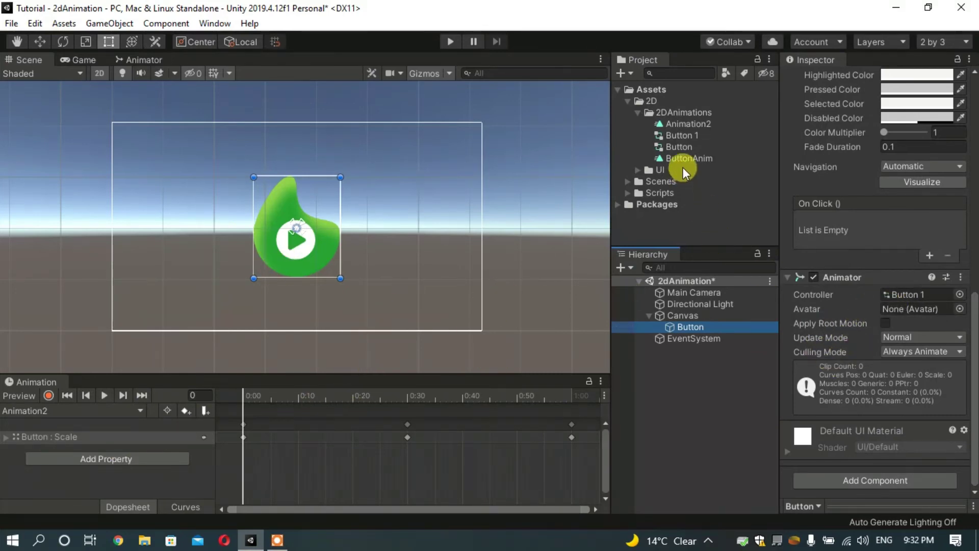
{"action": "mouse_move", "coordinate": [684, 144]}
{"action": "left_mouse_down"}
{"action": "mouse_move", "coordinate": [871, 267]}
{"action": "mouse_move", "coordinate": [895, 294]}
{"action": "left_mouse_up"}
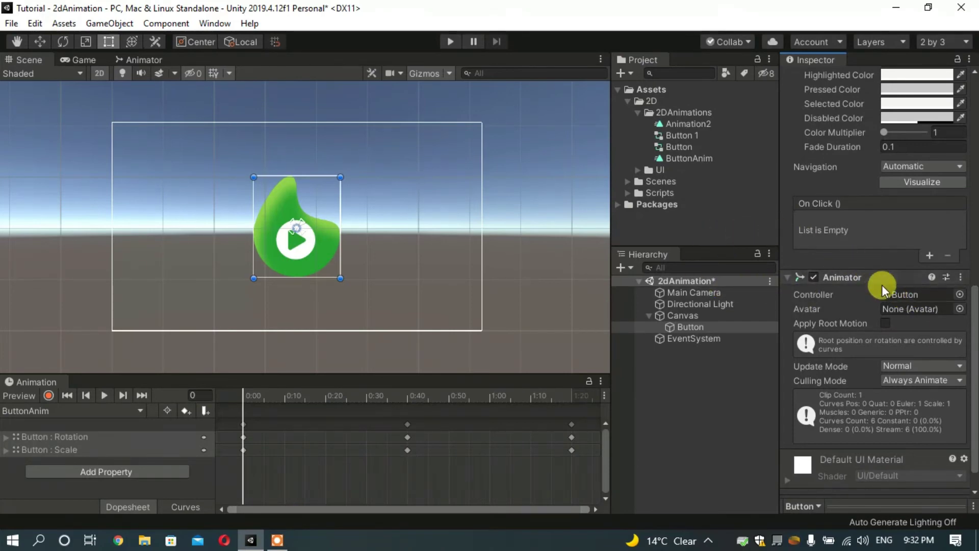
{"action": "left_click", "coordinate": [686, 146]}
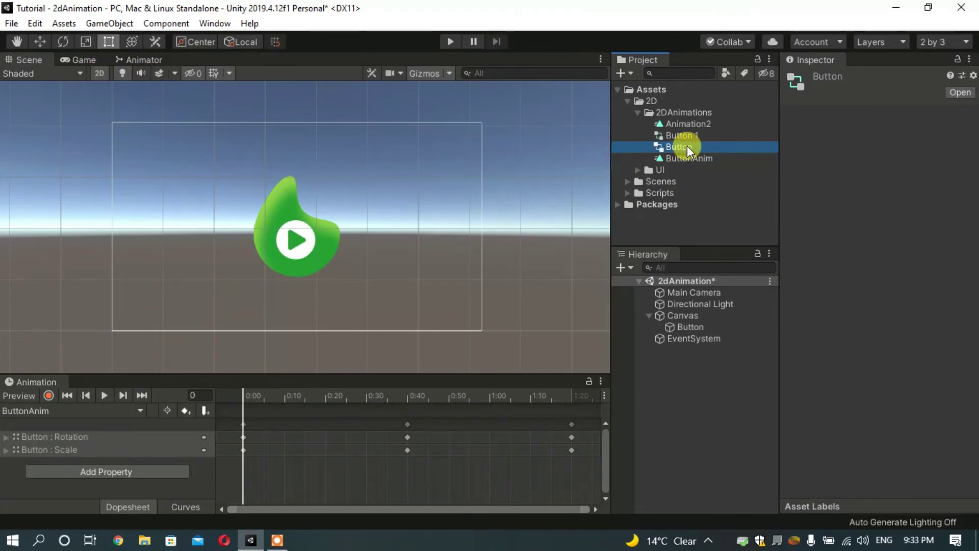
{"action": "left_click", "coordinate": [155, 60]}
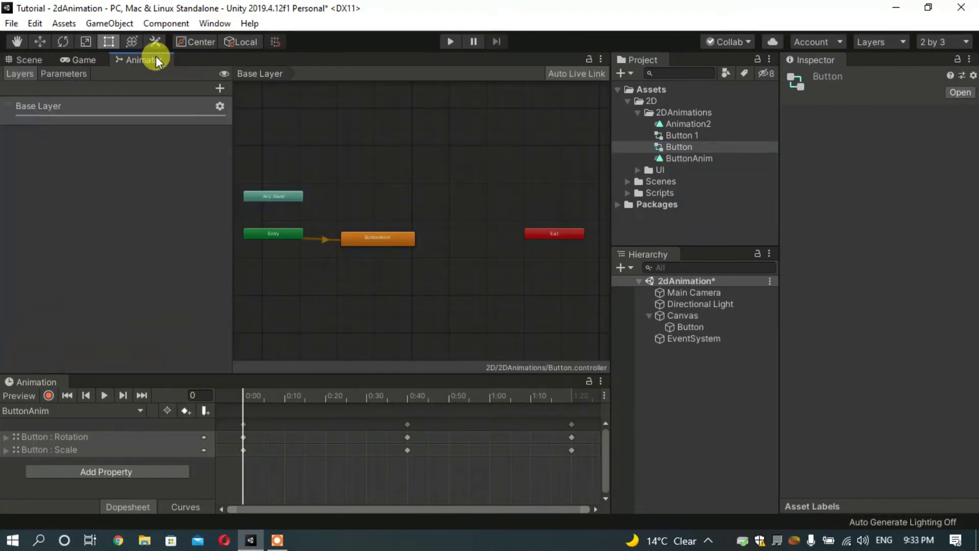
{"action": "scroll", "coordinate": [358, 240], "scroll_direction": "up", "scroll_amount": 3}
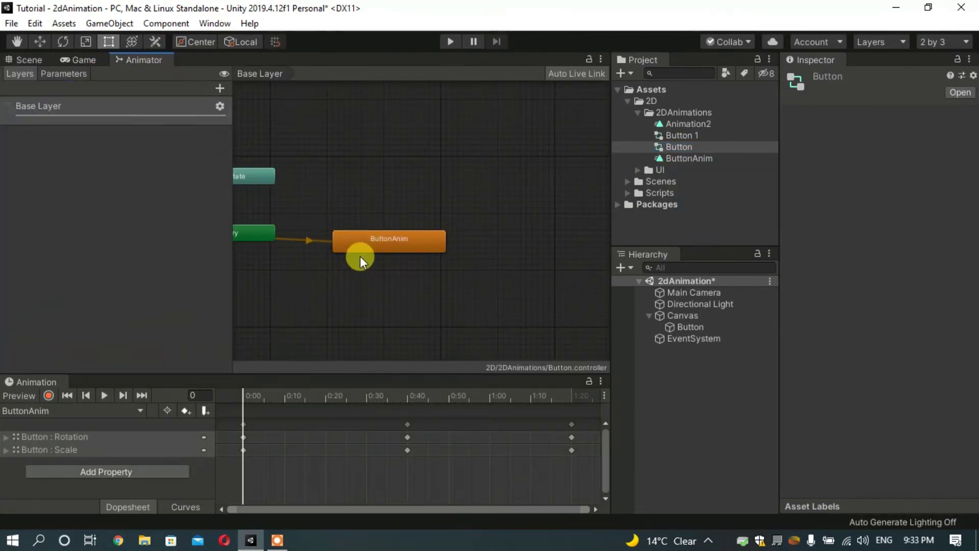
{"action": "left_click_drag", "start_coordinate": [379, 244], "coordinate": [386, 218]}
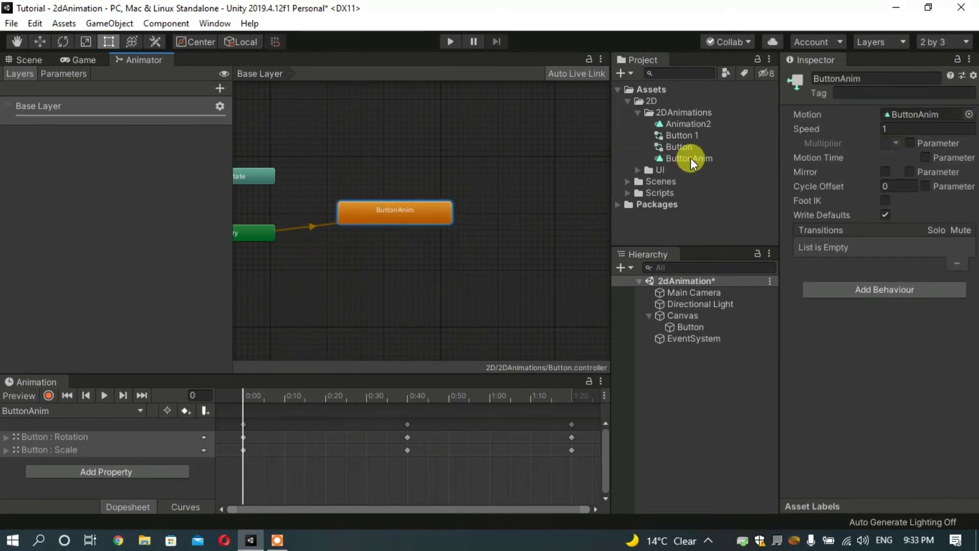
Drag the Animation2 clip into the Button controller graph as a new state beside ButtonAnim.
{"action": "left_click_drag", "start_coordinate": [385, 216], "coordinate": [396, 215]}
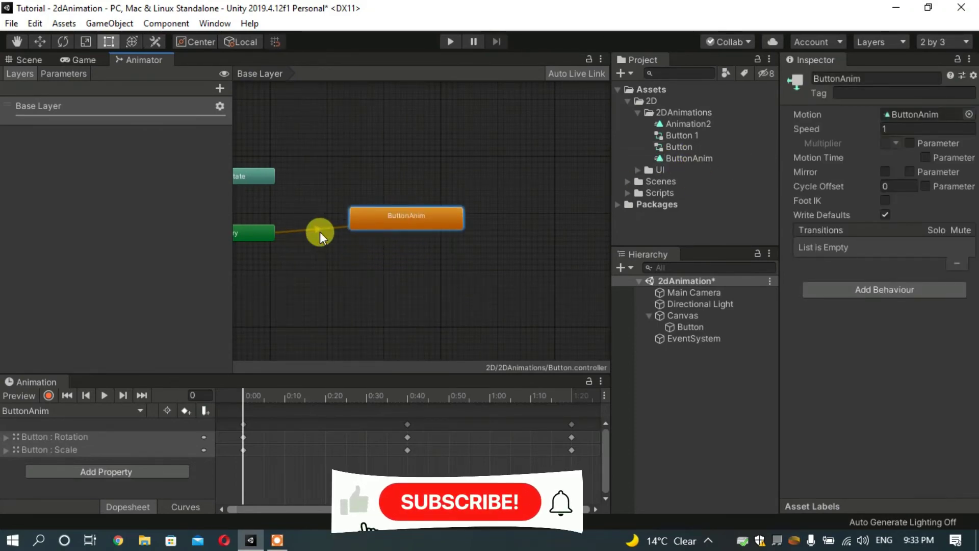
{"action": "scroll", "coordinate": [381, 280], "scroll_direction": "down", "scroll_amount": 2}
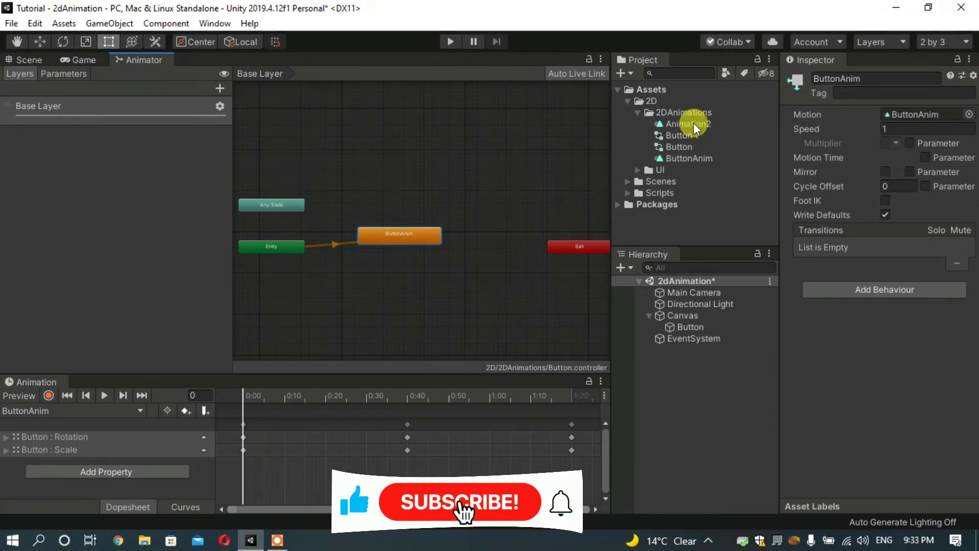
{"action": "mouse_move", "coordinate": [671, 125]}
{"action": "left_mouse_down"}
{"action": "mouse_move", "coordinate": [585, 150]}
{"action": "mouse_move", "coordinate": [418, 172]}
{"action": "mouse_move", "coordinate": [454, 181]}
{"action": "left_mouse_up"}
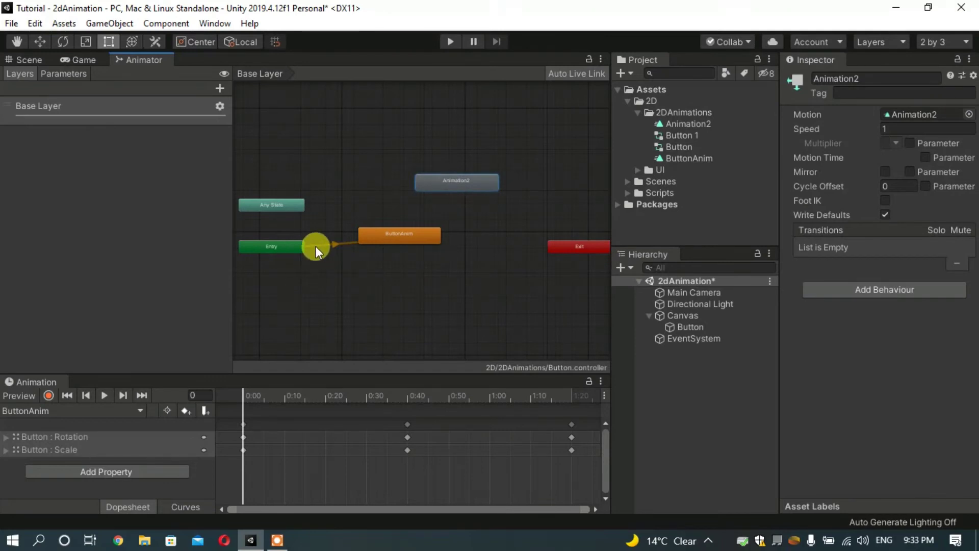
{"action": "left_click", "coordinate": [668, 150]}
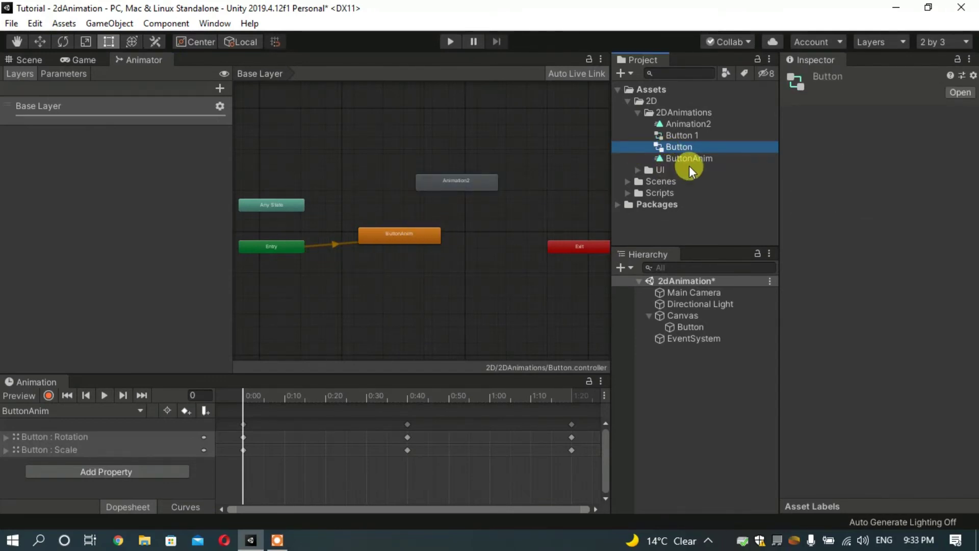
Make a transition from the ButtonAnim state to the Animation2 state.
{"action": "left_click", "coordinate": [689, 159]}
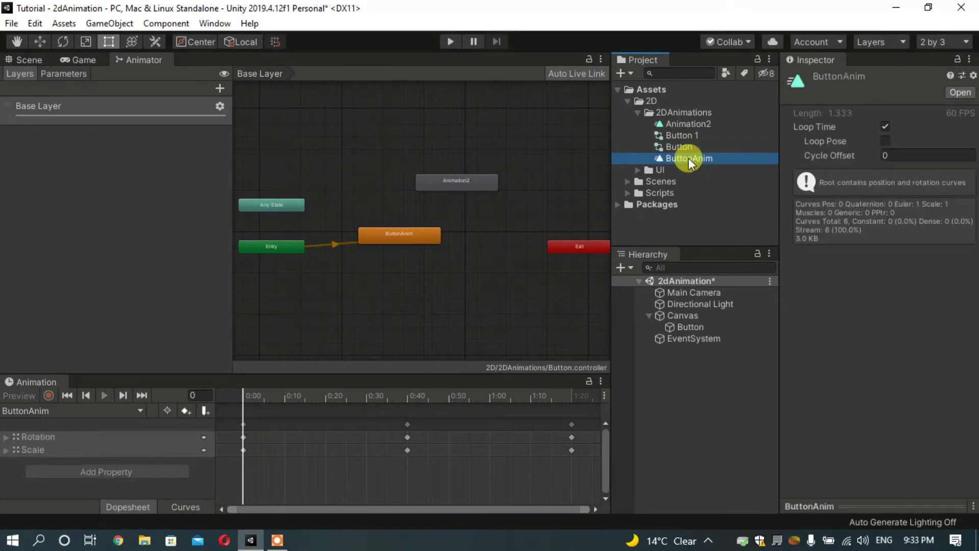
{"action": "left_click", "coordinate": [400, 235]}
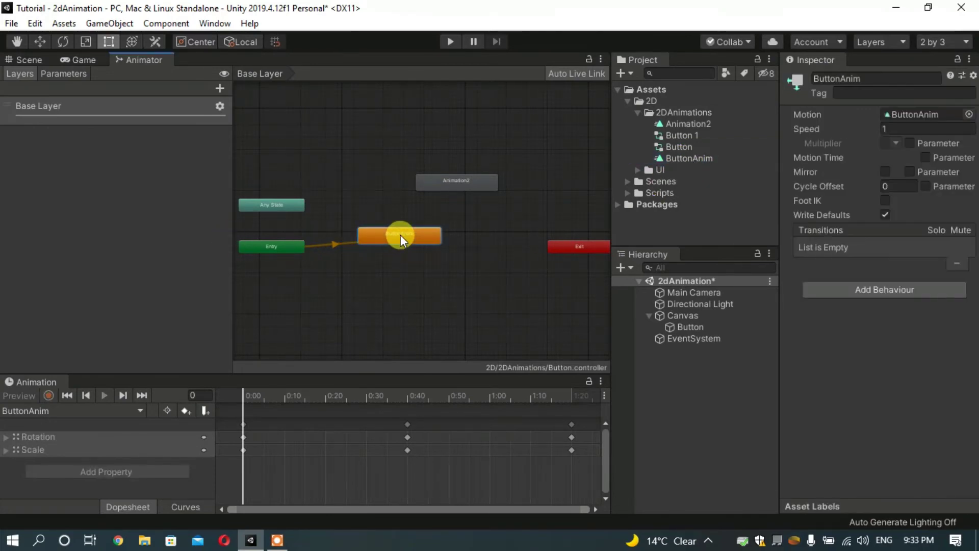
{"action": "right_click", "coordinate": [400, 235]}
{"action": "left_click", "coordinate": [445, 244]}
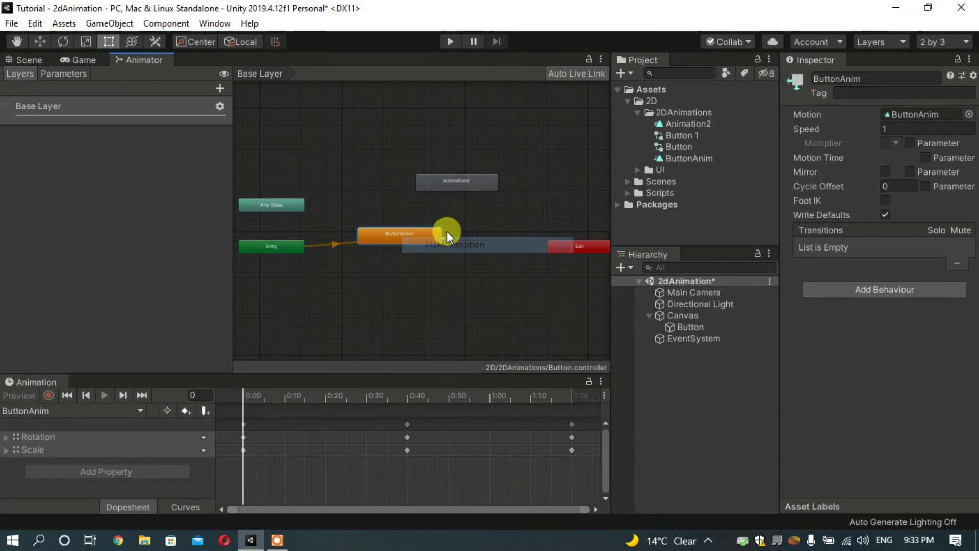
{"action": "left_click", "coordinate": [450, 182]}
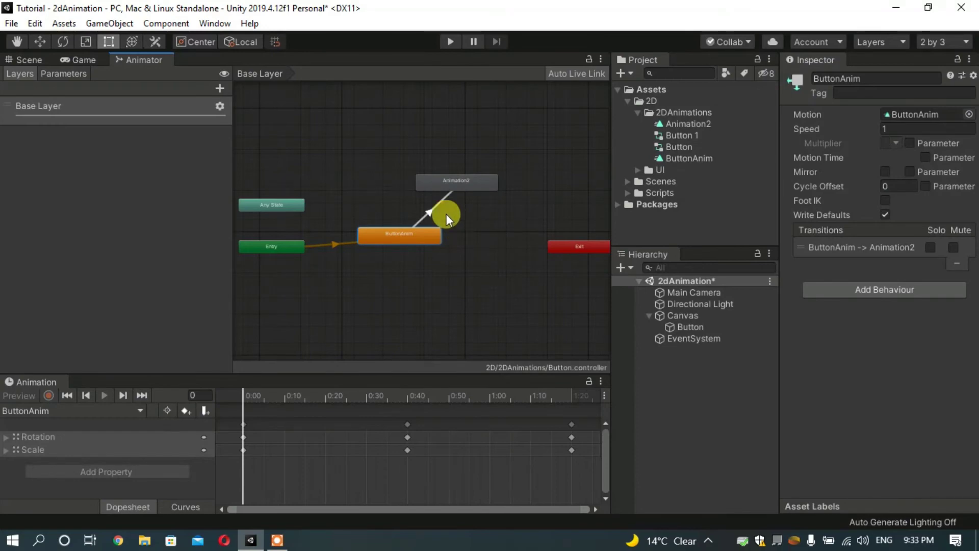
Put the Button 1 controller on the button's Animator, reposition the Animation2 state, and enter Play mode.
{"action": "left_click", "coordinate": [522, 280]}
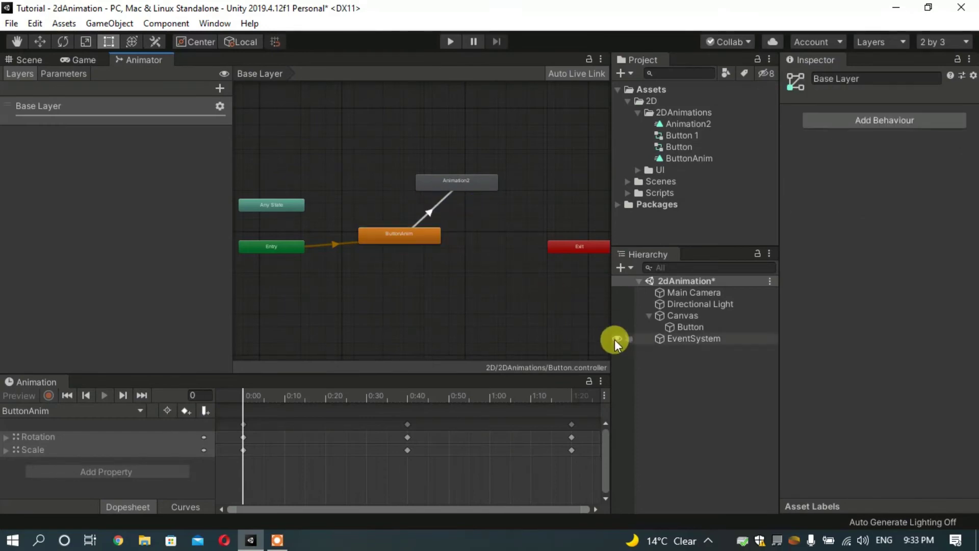
{"action": "left_click", "coordinate": [711, 326]}
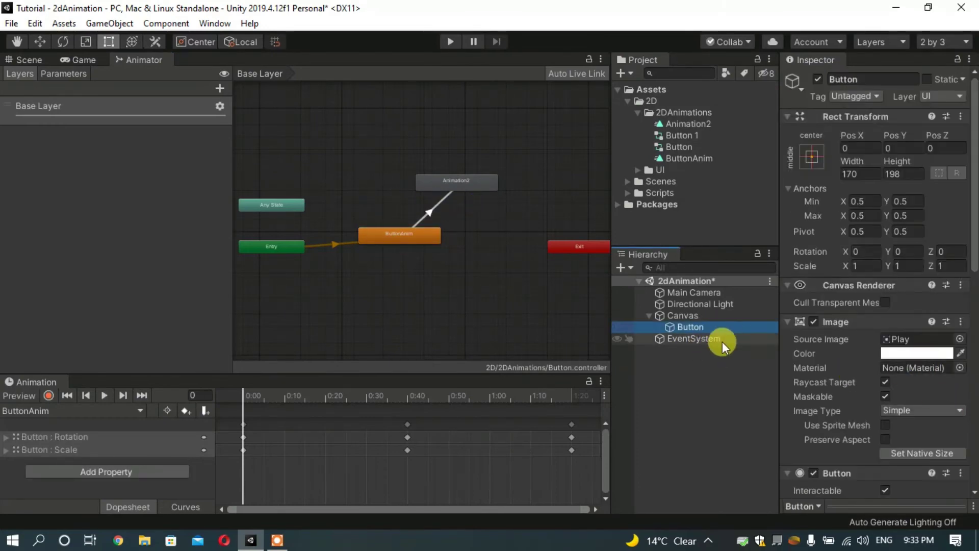
{"action": "scroll", "coordinate": [857, 342], "scroll_direction": "down", "scroll_amount": 10}
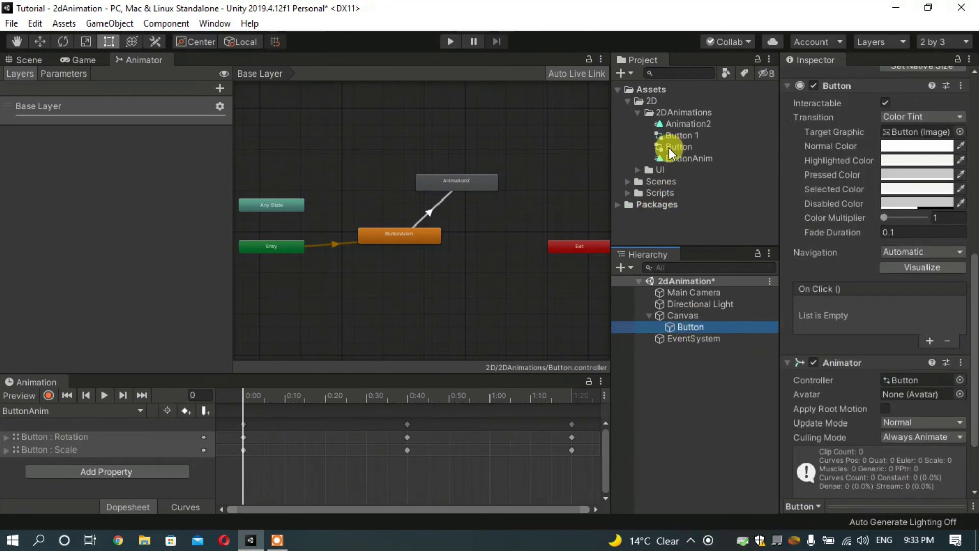
{"action": "left_click_drag", "start_coordinate": [678, 138], "coordinate": [892, 380]}
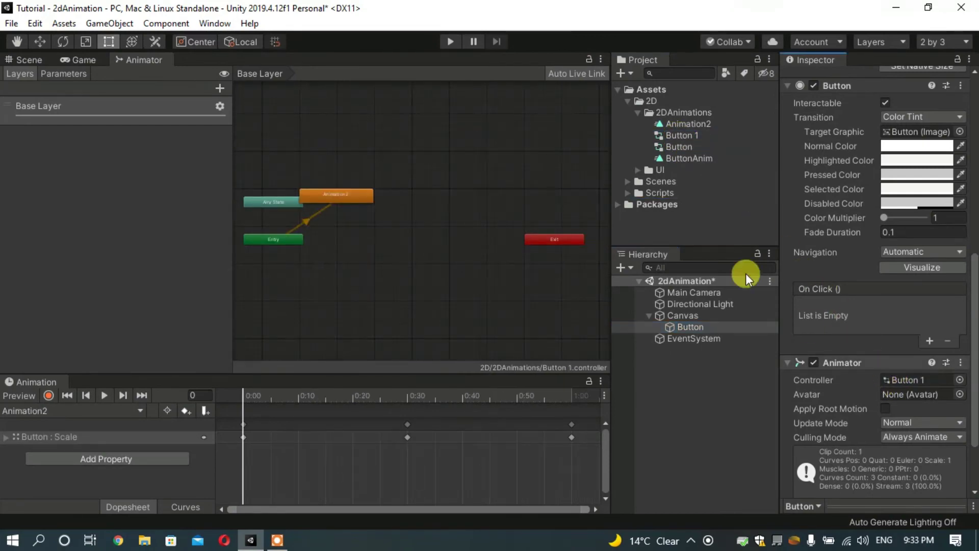
{"action": "left_click_drag", "start_coordinate": [359, 194], "coordinate": [397, 209]}
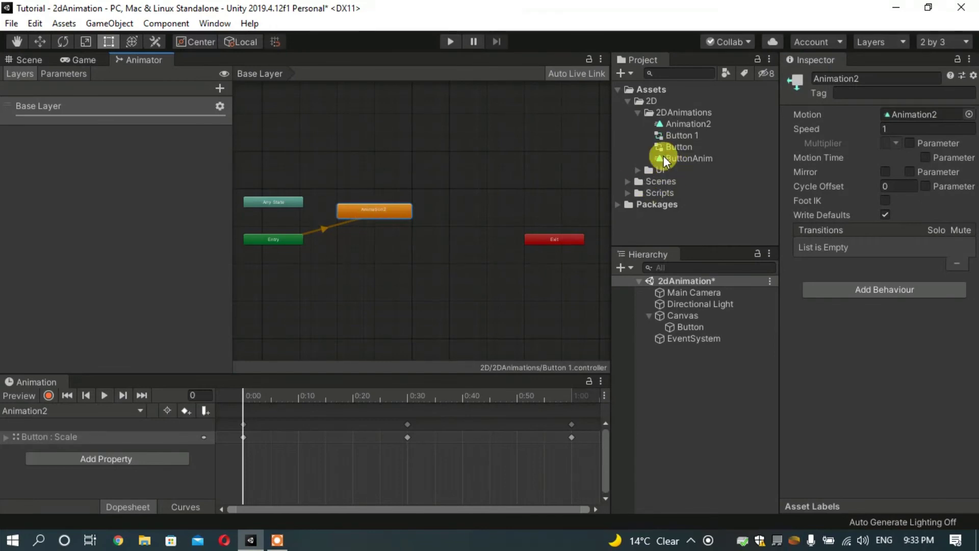
{"action": "left_click", "coordinate": [448, 42]}
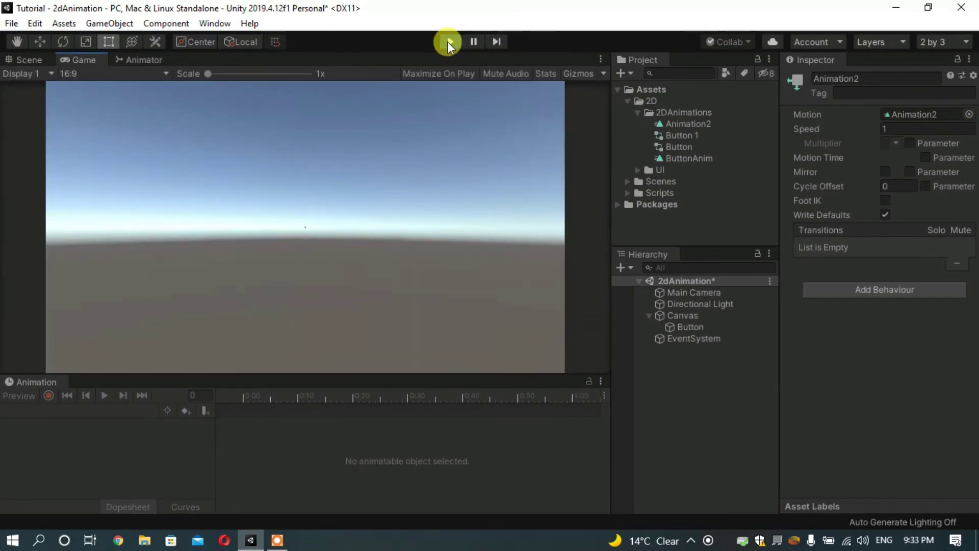
Exit Play mode and drag the Button controller back into the button's Animator Controller field.
{"action": "left_click", "coordinate": [447, 42]}
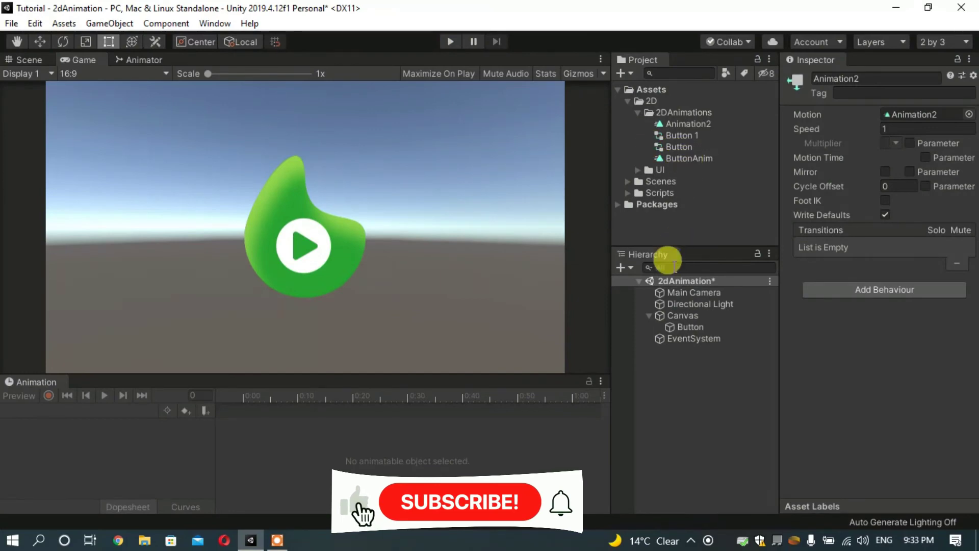
{"action": "left_click", "coordinate": [696, 325]}
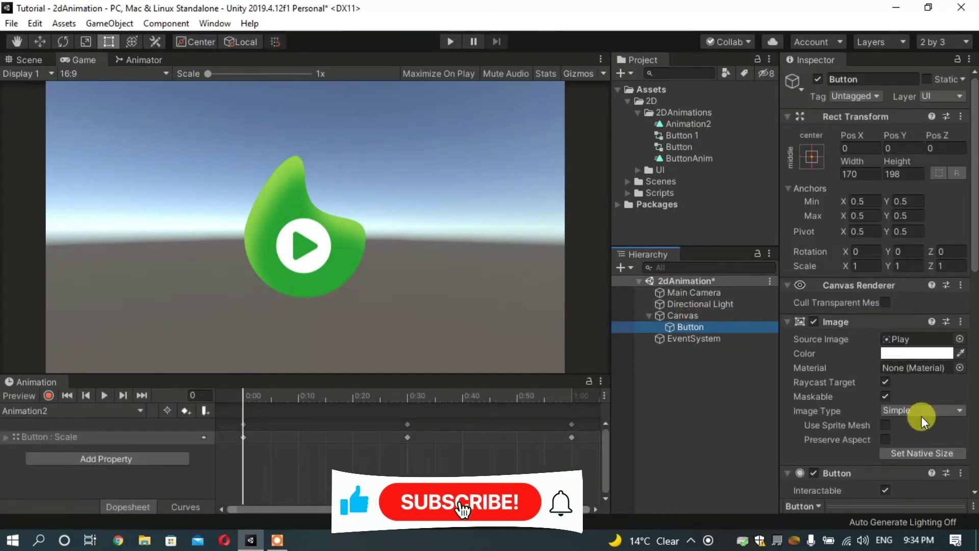
{"action": "scroll", "coordinate": [921, 417], "scroll_direction": "down", "scroll_amount": 10}
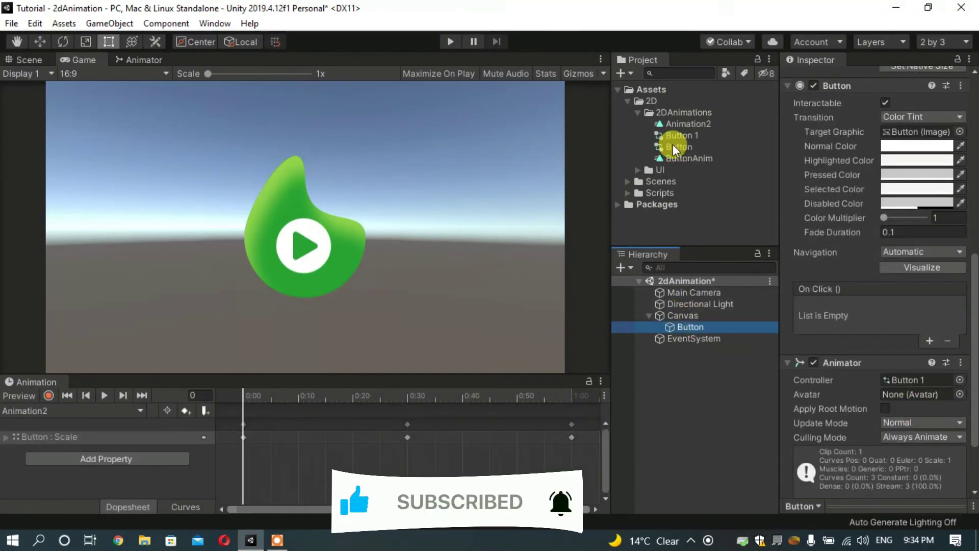
{"action": "left_click_drag", "start_coordinate": [679, 148], "coordinate": [903, 385]}
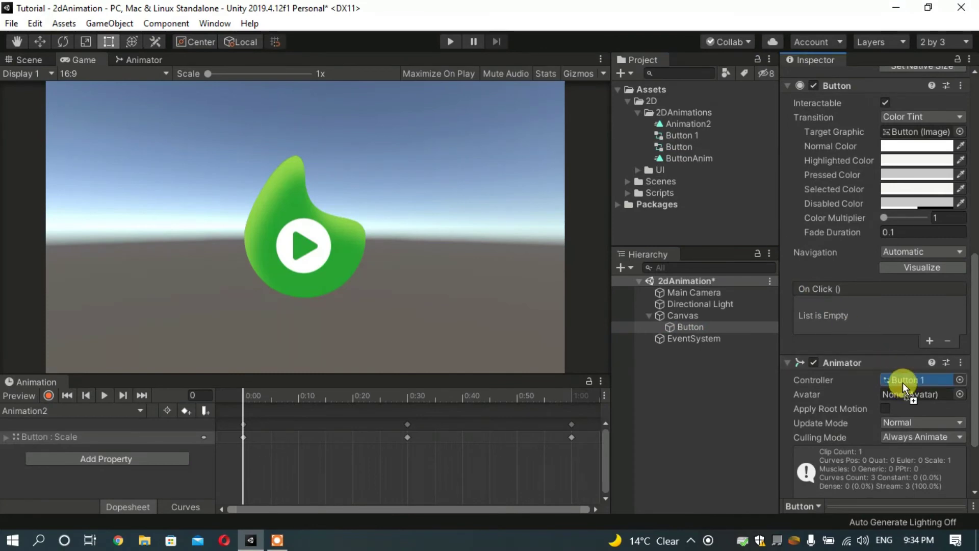
{"action": "left_click_drag", "start_coordinate": [904, 379], "coordinate": [903, 380]}
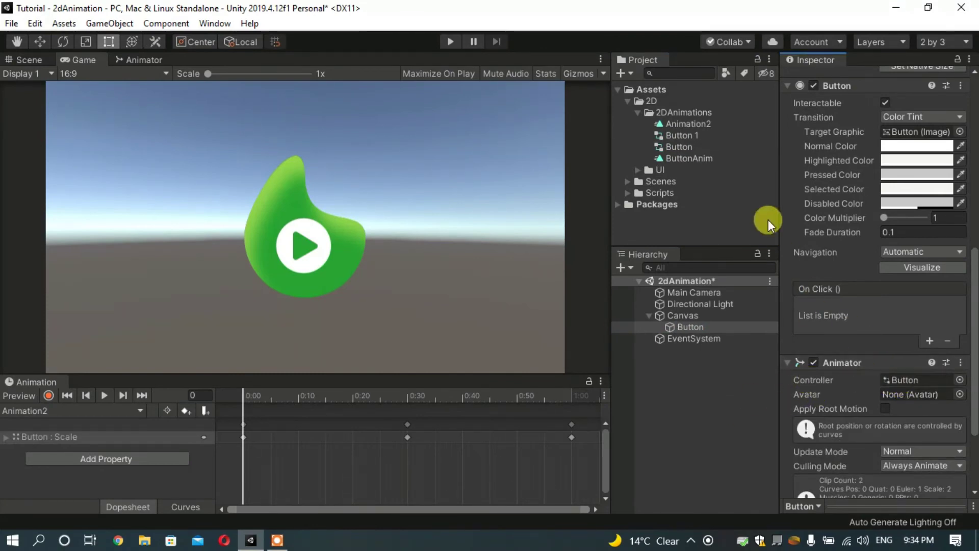
{"action": "left_click_drag", "start_coordinate": [683, 156], "coordinate": [907, 381]}
{"action": "left_click", "coordinate": [664, 354]}
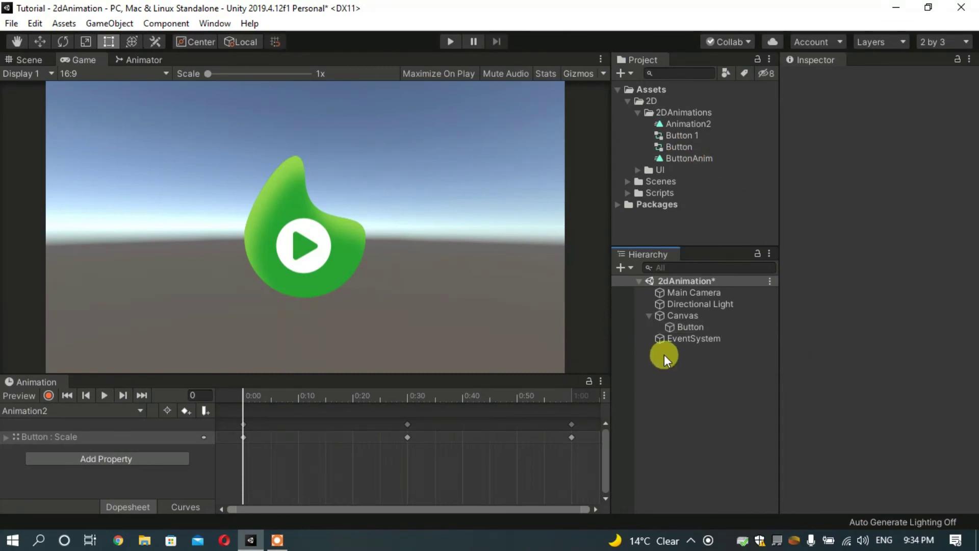
Run Play mode twice while watching ButtonAnim hand over to Animation2 in the Animator graph, then stop.
{"action": "left_click", "coordinate": [157, 60]}
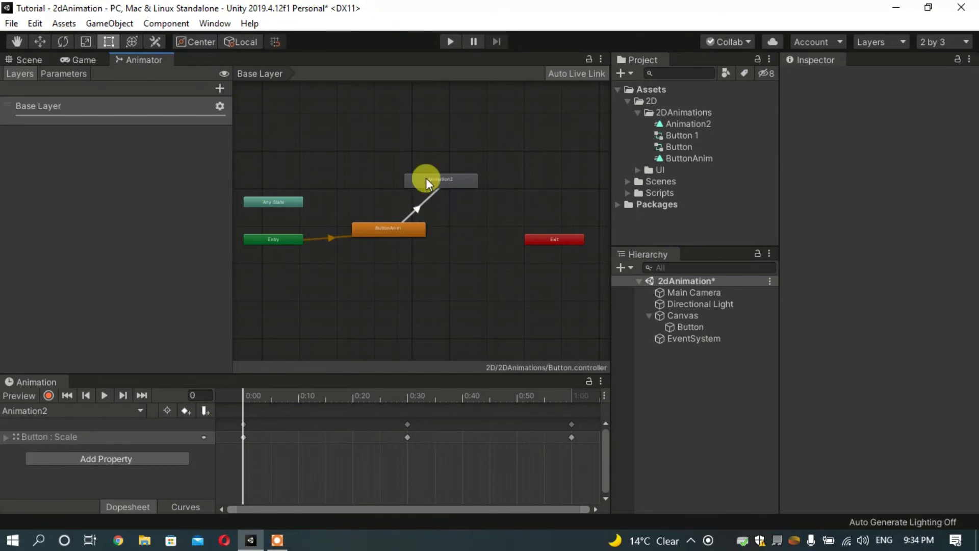
{"action": "left_click", "coordinate": [447, 41]}
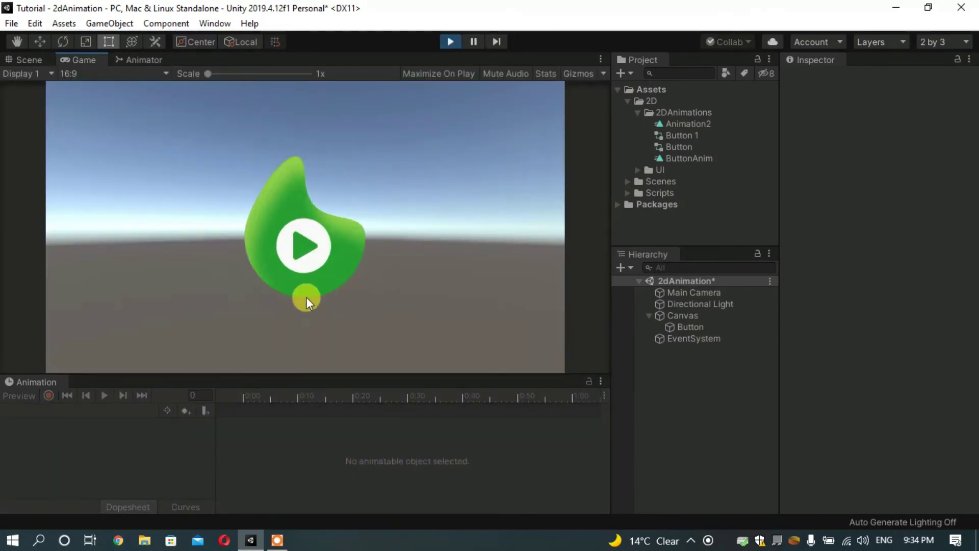
{"action": "left_click", "coordinate": [452, 45]}
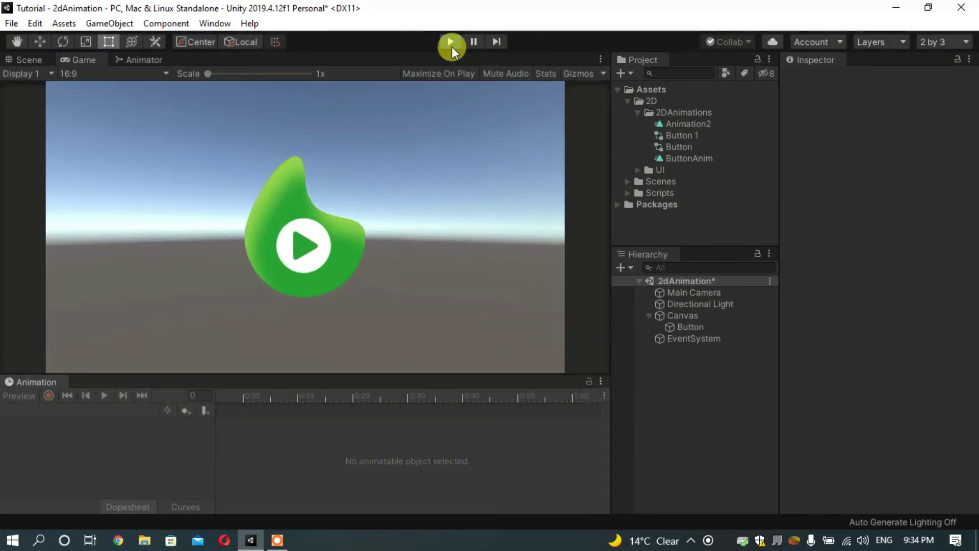
{"action": "left_click", "coordinate": [451, 42]}
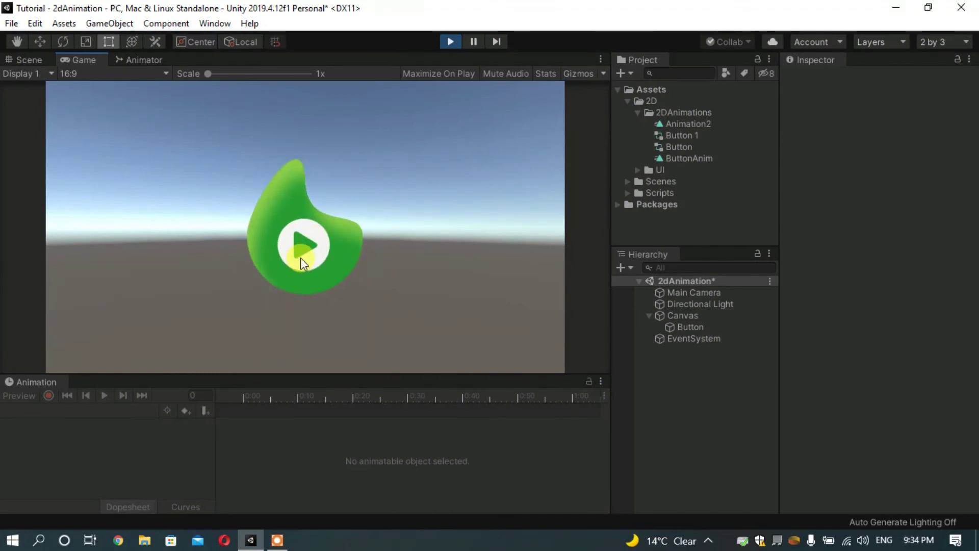
{"action": "left_click", "coordinate": [151, 62]}
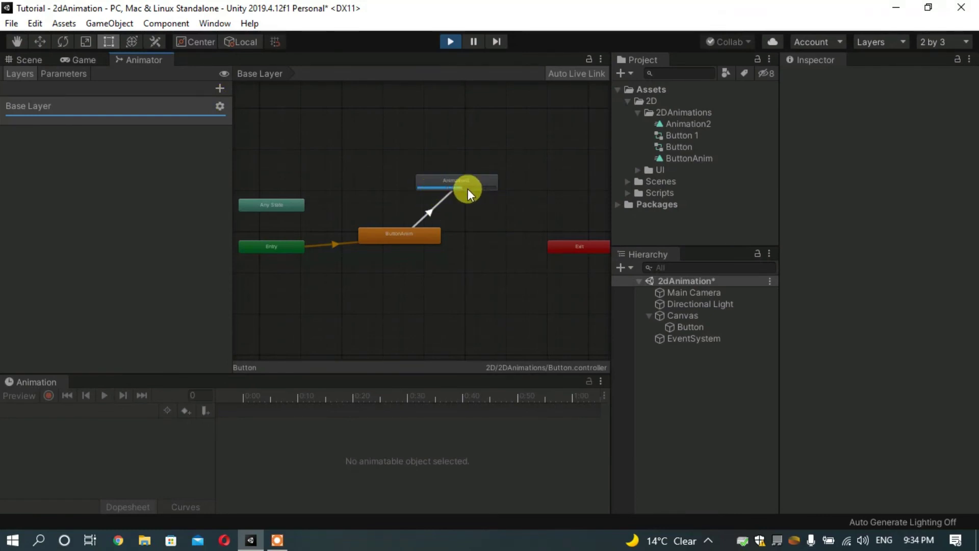
{"action": "left_click", "coordinate": [675, 123]}
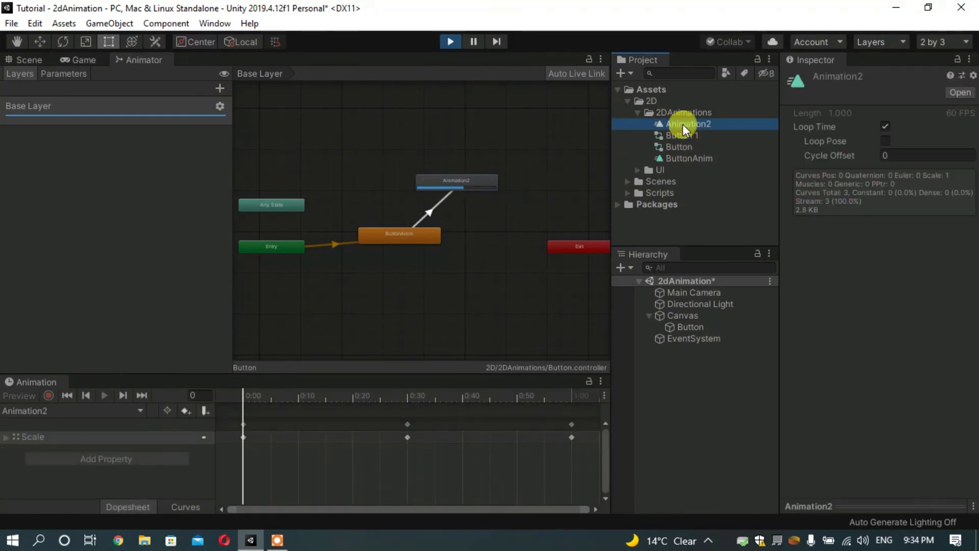
{"action": "left_click", "coordinate": [449, 45]}
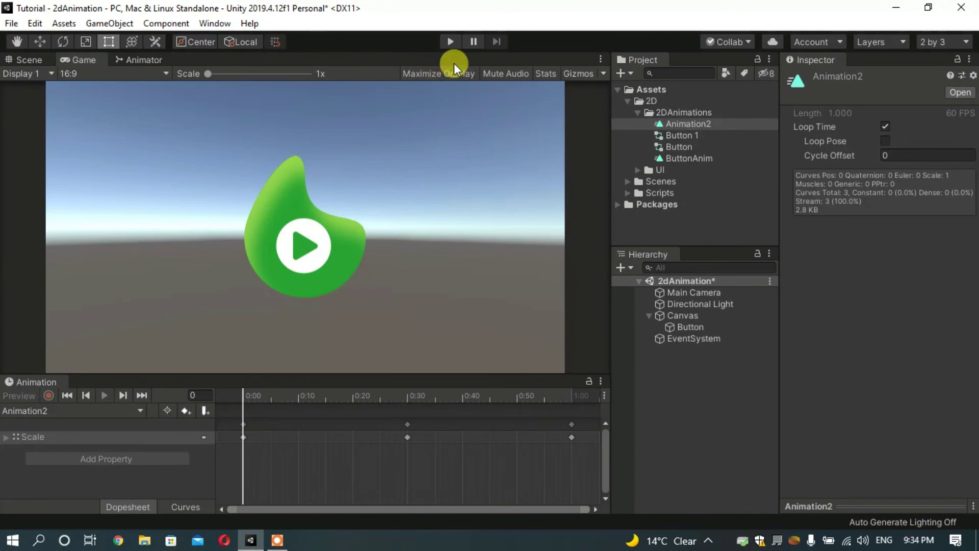
Replay the scene with the Animator graph visible, stop it, and go back to the Scene view.
{"action": "left_click", "coordinate": [157, 62]}
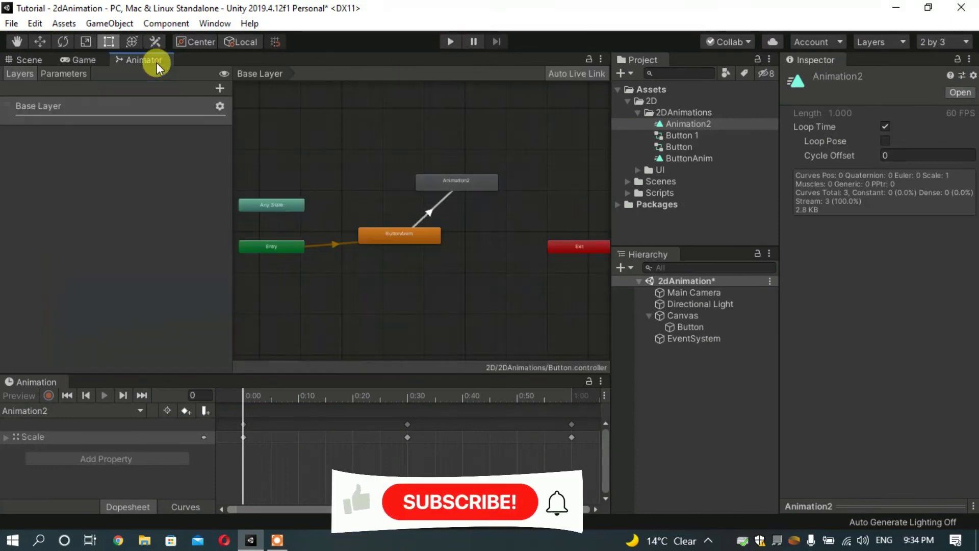
{"action": "left_click", "coordinate": [455, 46]}
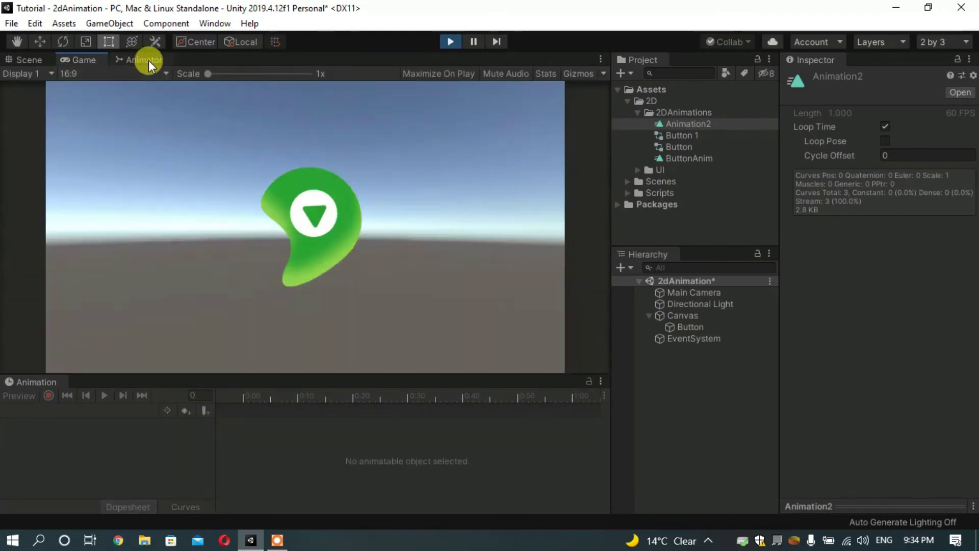
{"action": "left_click", "coordinate": [149, 60]}
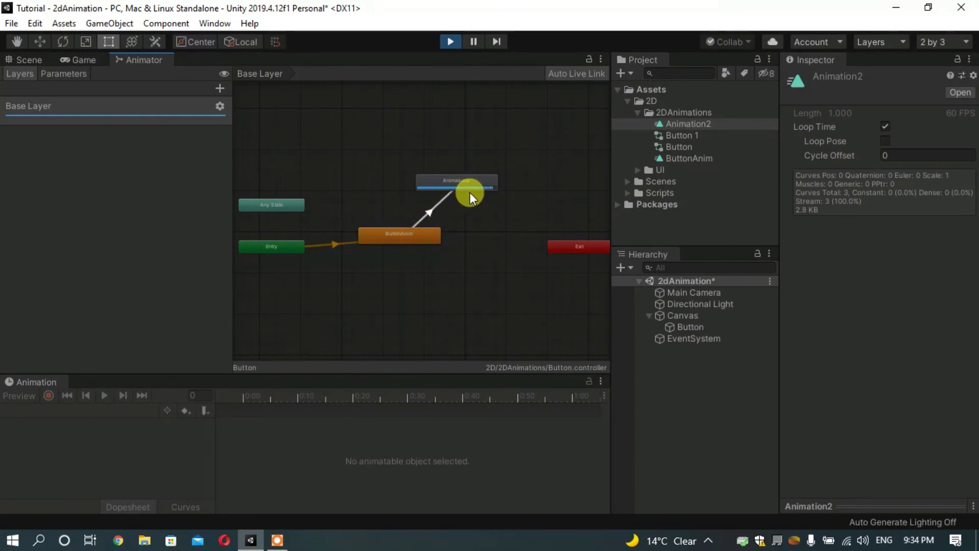
{"action": "left_click", "coordinate": [450, 42]}
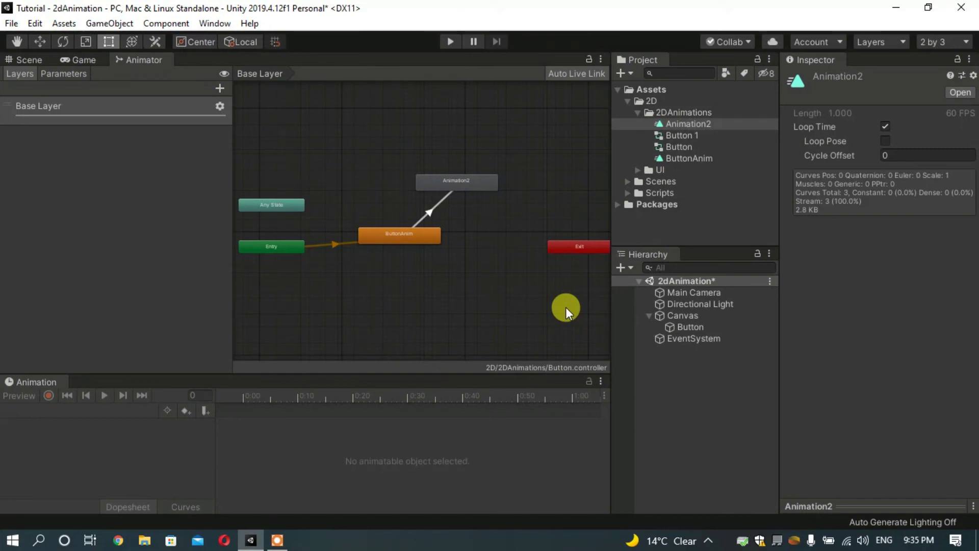
{"action": "left_click", "coordinate": [23, 60]}
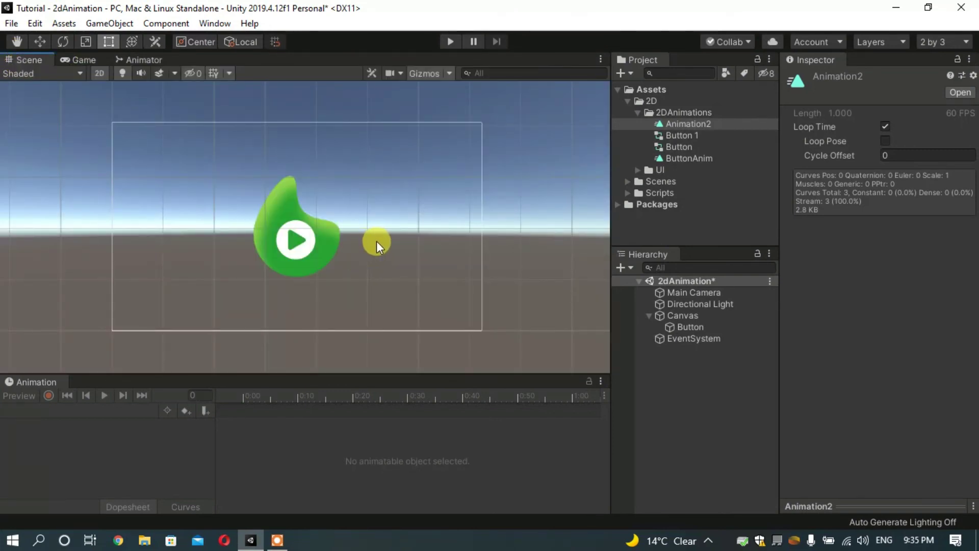
Show the ButtonAnim-to-Animation2 Animator graph again and clear the Animation2 selection.
{"action": "left_click", "coordinate": [155, 57]}
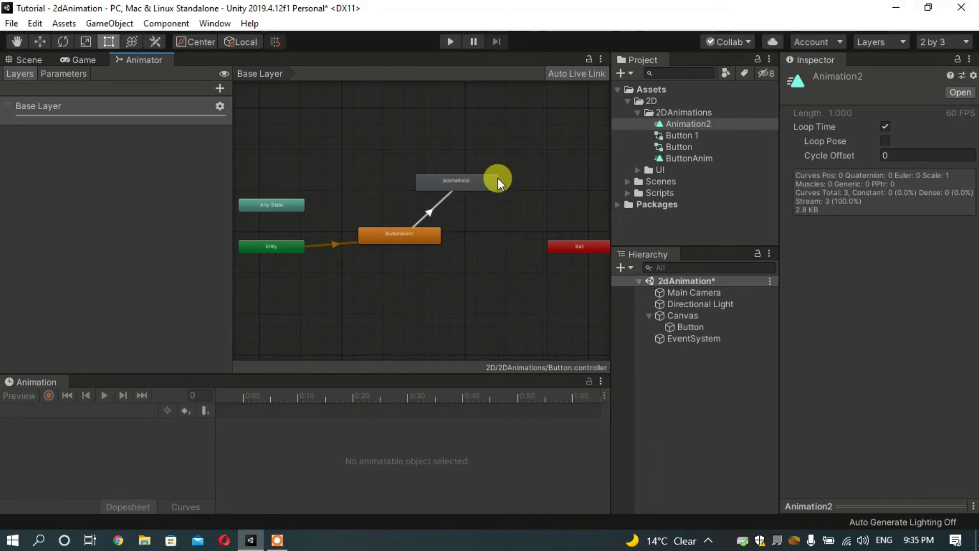
{"action": "left_click", "coordinate": [709, 392]}
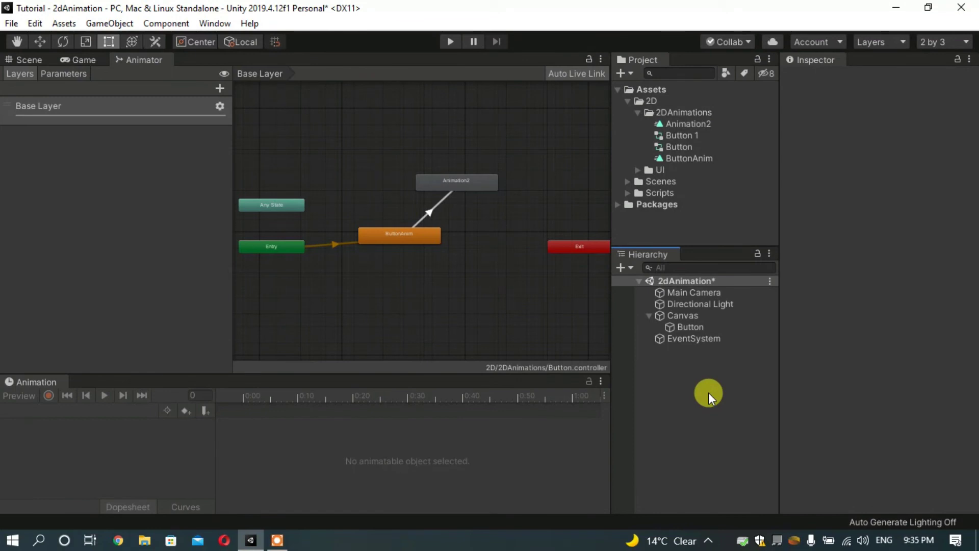